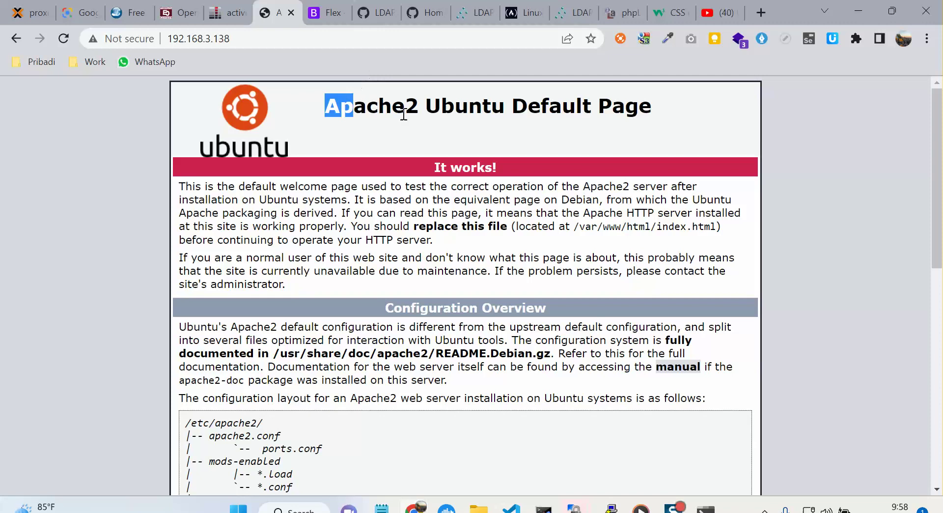
Confirm the Apache2 Ubuntu Default Page loads from 192.168.3.138, then minimize Chrome.
click(447, 327)
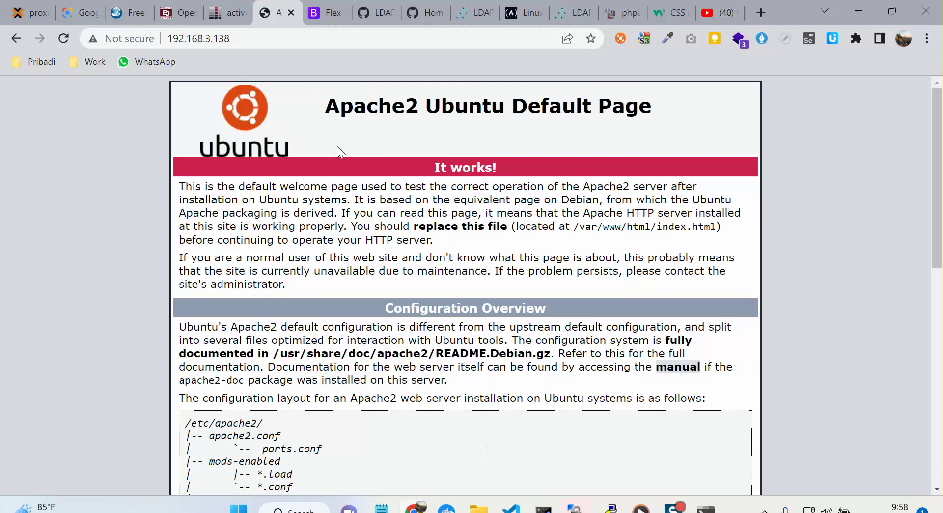
click(856, 9)
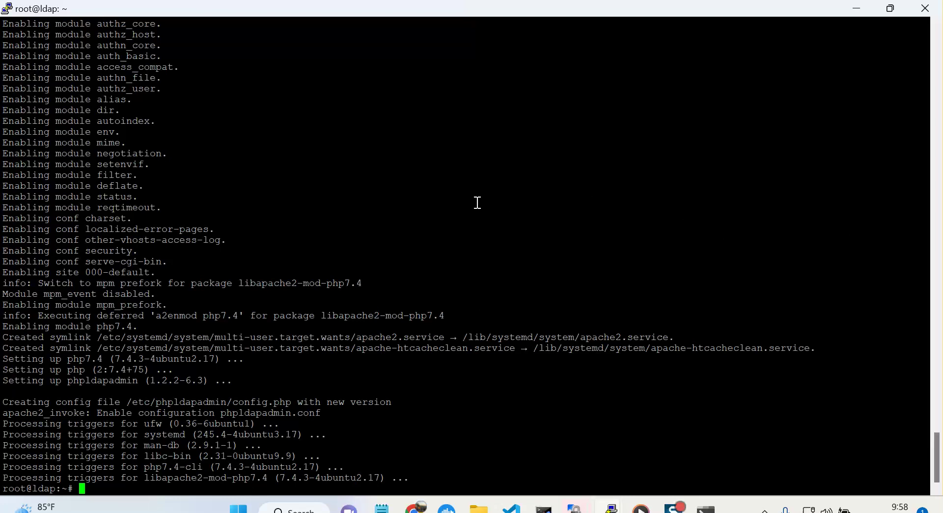
text(nano /etc/)
text(phpl)
key(Tab)
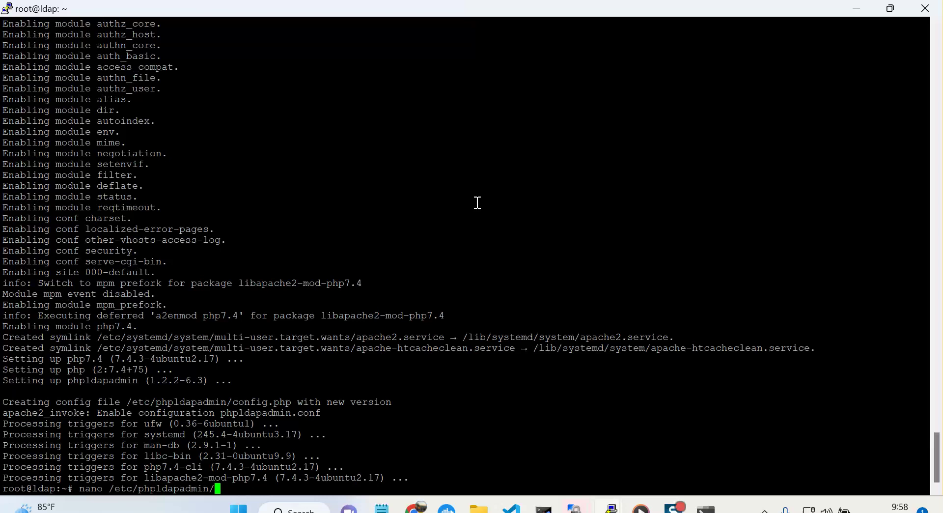
text(co)
key(Tab)
key(Return)
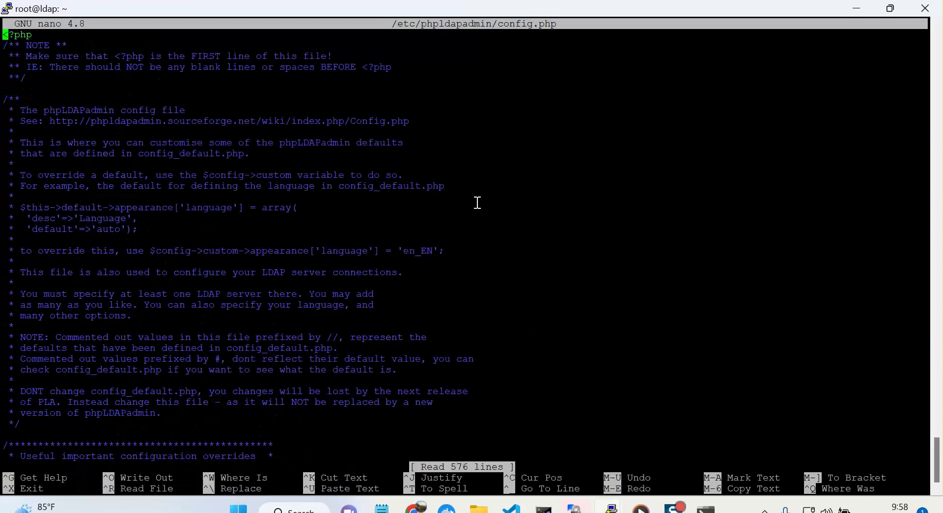
key(Down)
key(Down)
key(Down)
key(Down)
key(Down)
key(Down)
key(Down)
key(Down)
key(Down)
key(Down)
key(Down)
key(Down)
key(Down)
key(Down)
key(Up)
key(Up)
key(Up)
key(Up)
key(Up)
key(Up)
key(Down)
key(Down)
key(Down)
key(Down)
key(Down)
key(Down)
key(Down)
key(Down)
key(Down)
key(Down)
key(Down)
key(Down)
key(Down)
key(Down)
key(Down)
key(Up)
key(Up)
key(Up)
key(Up)
key(Up)
key(Up)
key(Up)
key(Up)
key(Up)
key(Up)
key(Up)
key(Up)
key(Up)
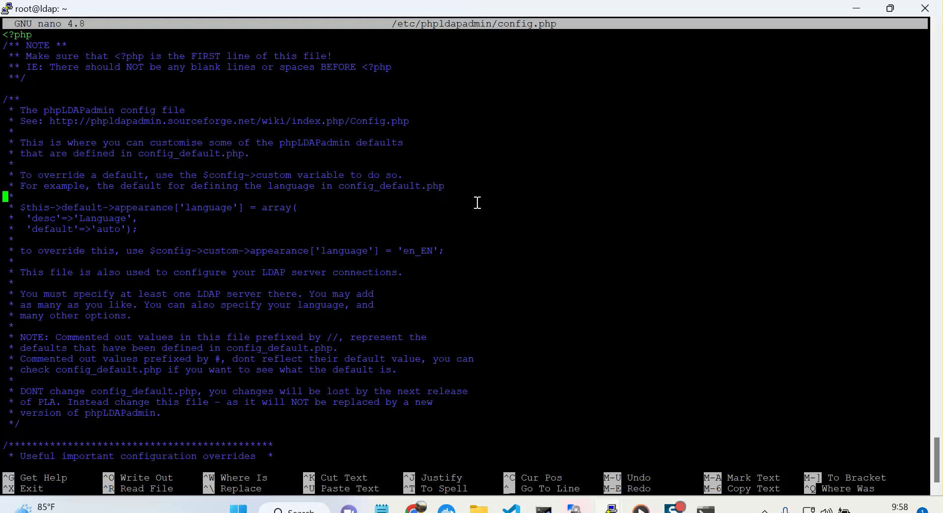
key(ctrl+x)
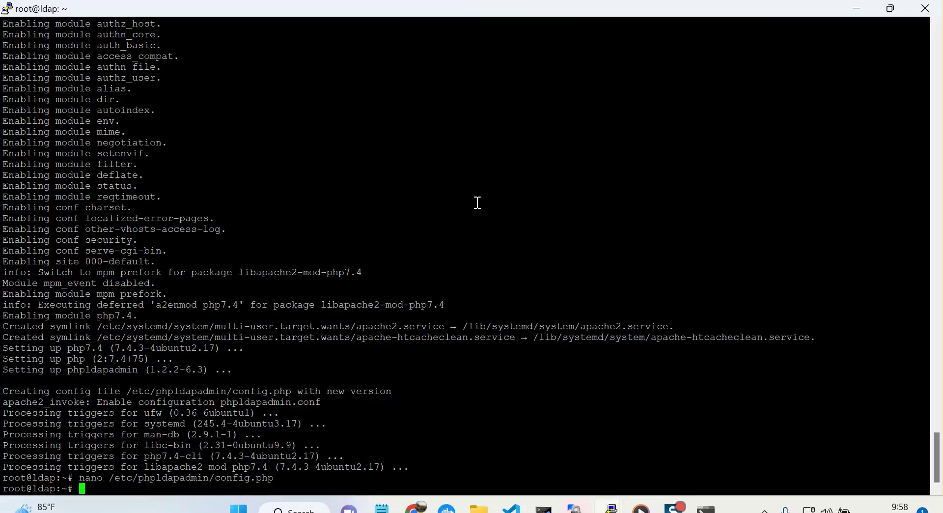
Bring WinSCP forward, dismiss the directory errors and reconnect to the LDAP server.
mouse_move(575, 508)
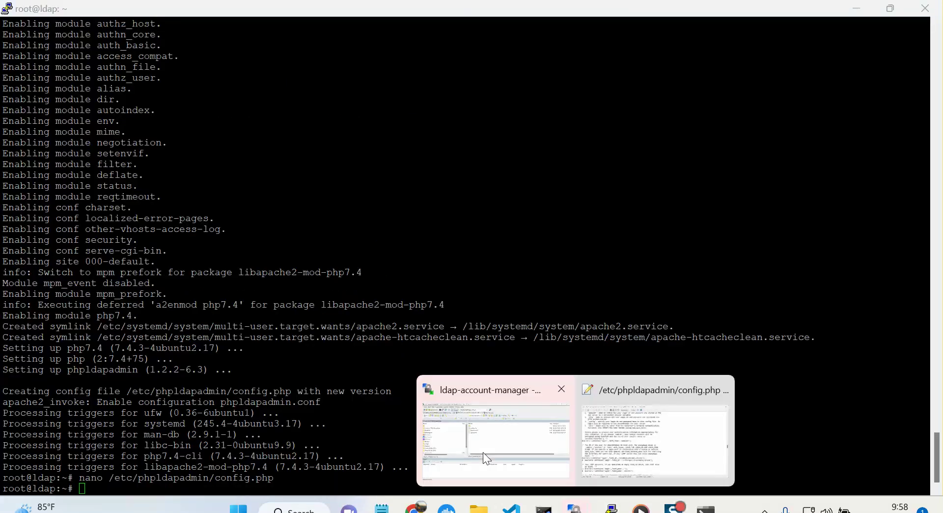
click(506, 470)
click(565, 321)
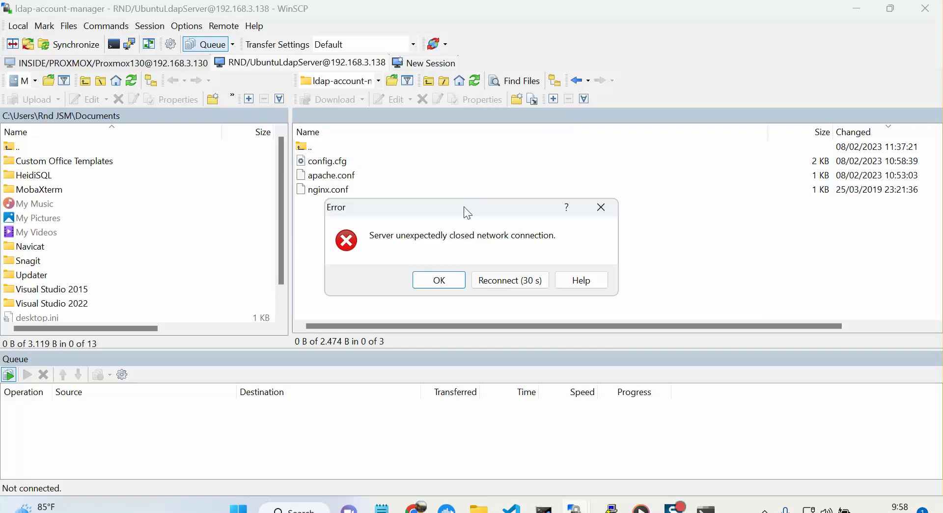
click(492, 280)
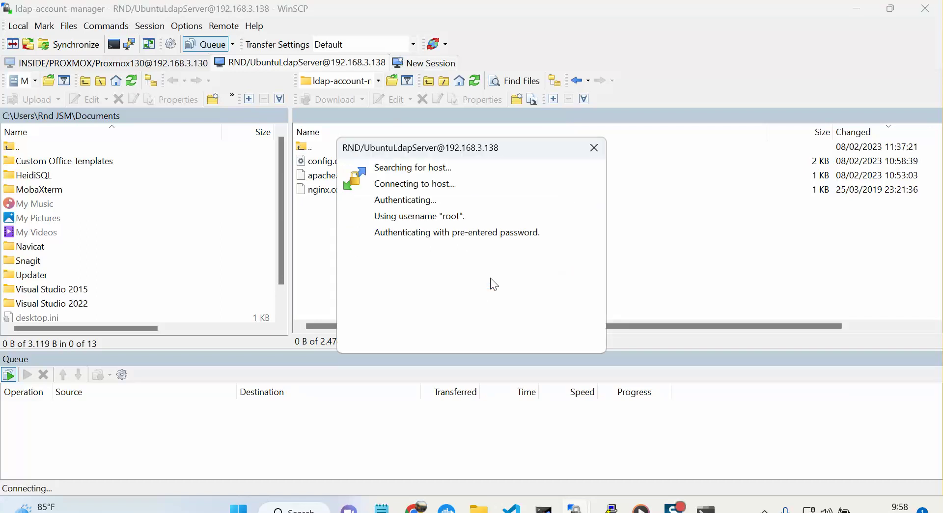
click(565, 321)
click(561, 326)
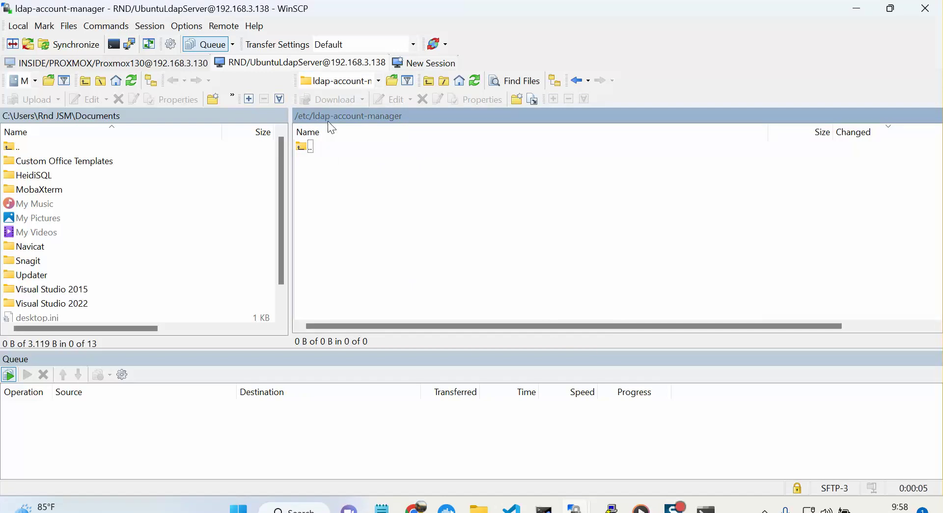
Go up to /etc, open the phpldapadmin folder and refresh the listing.
click(303, 116)
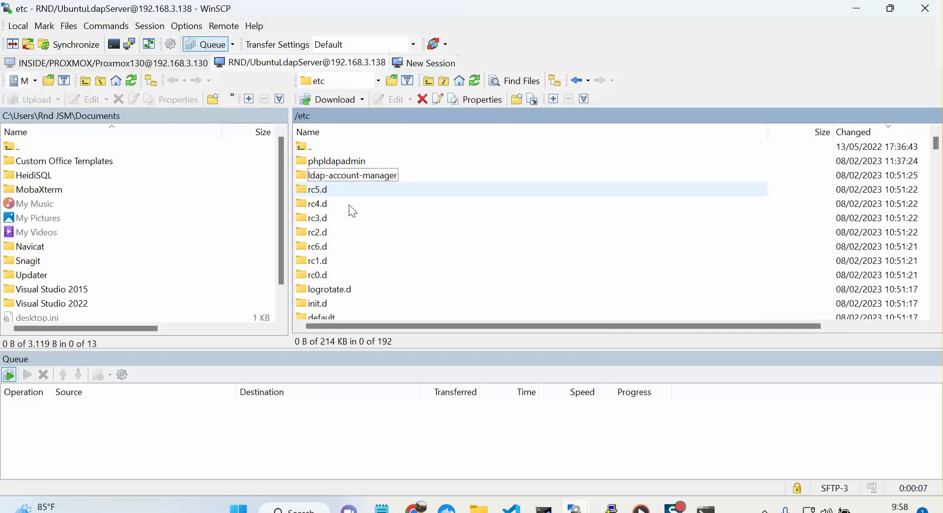
click(343, 166)
double_click(344, 166)
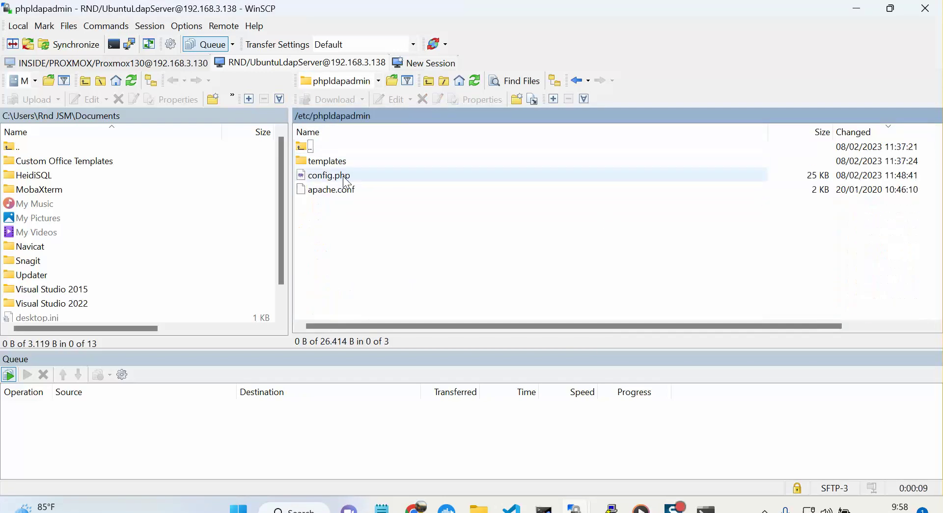
click(472, 83)
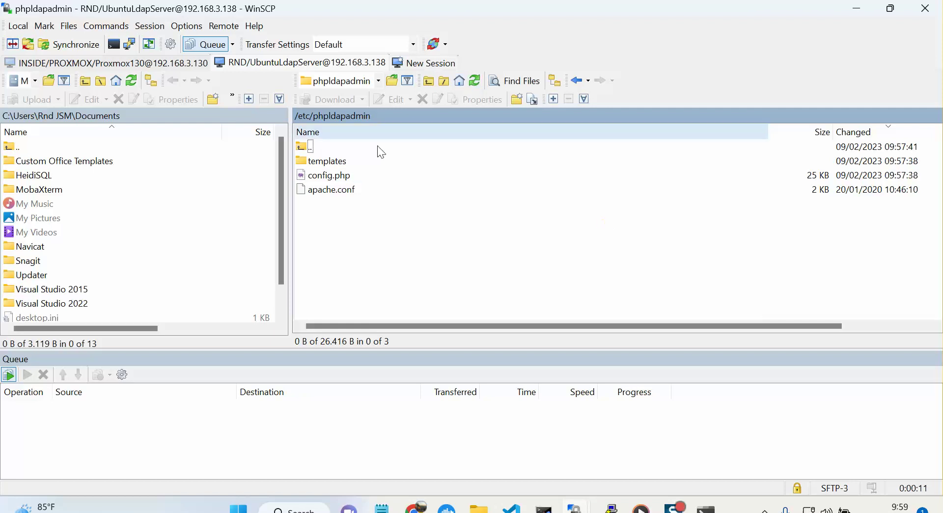
click(330, 175)
right_click(338, 177)
mouse_move(373, 201)
click(481, 226)
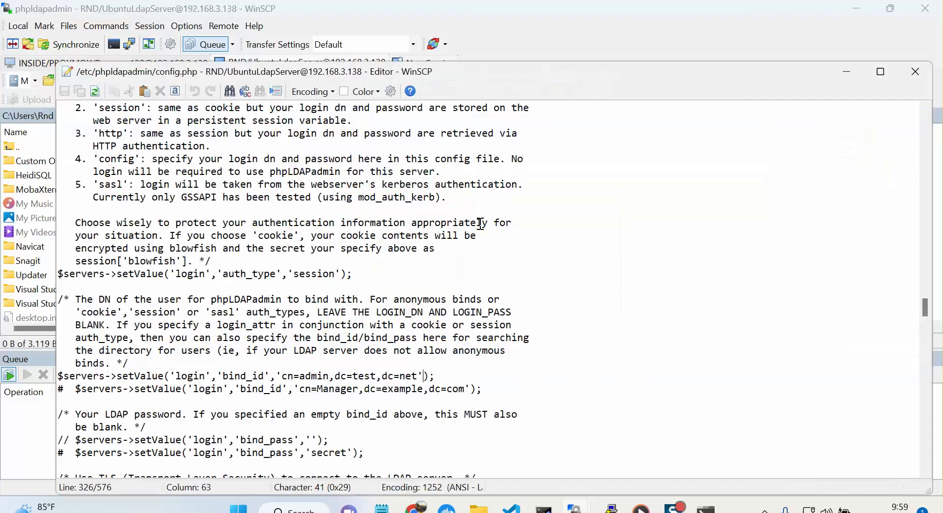
click(484, 224)
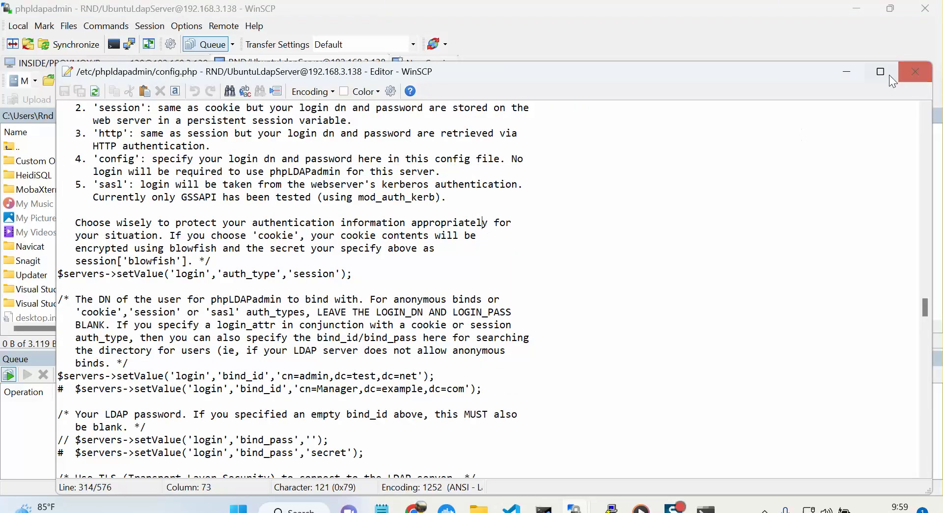
click(881, 72)
scroll(521, 205, down, 2)
click(347, 228)
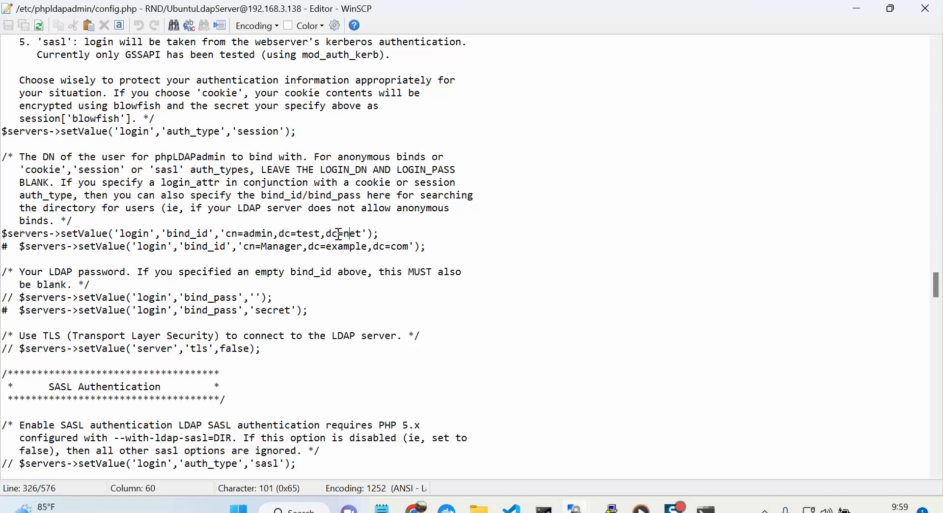
scroll(340, 234, up, 7)
click(185, 227)
scroll(185, 227, up, 4)
click(97, 191)
scroll(97, 190, up, 2)
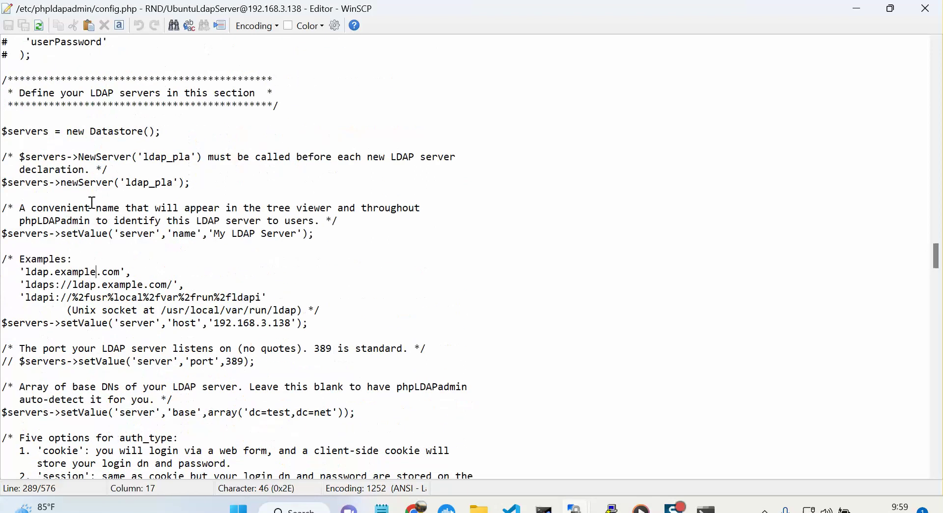
click(104, 234)
scroll(104, 234, down, 2)
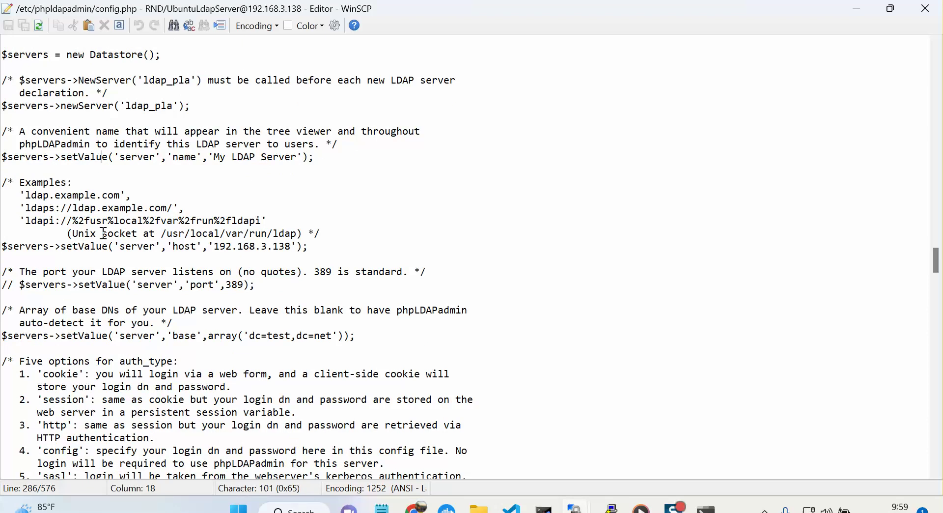
click(74, 337)
click(104, 246)
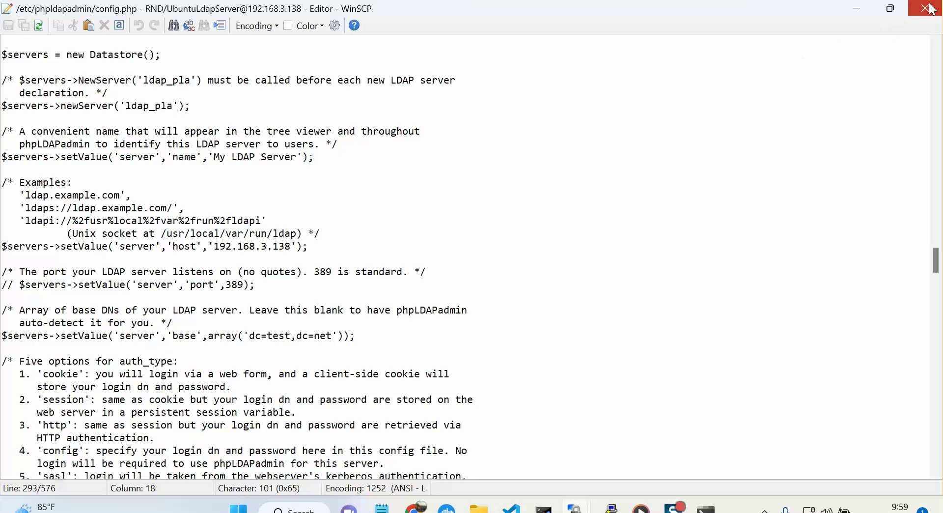
click(926, 9)
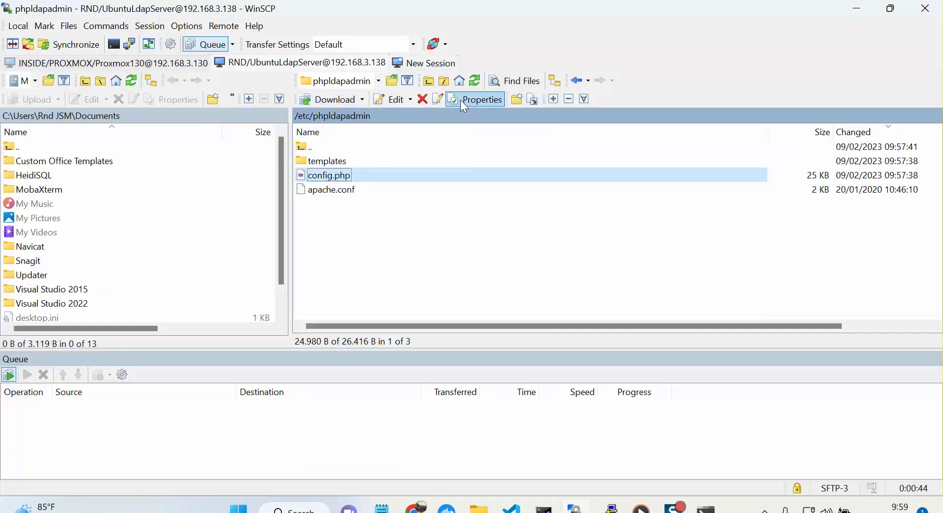
right_click(357, 69)
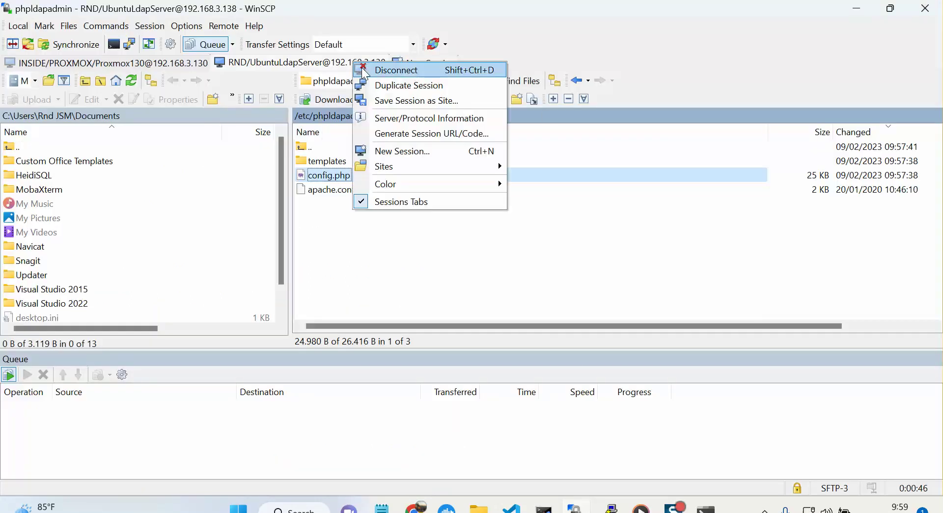
click(364, 69)
click(485, 281)
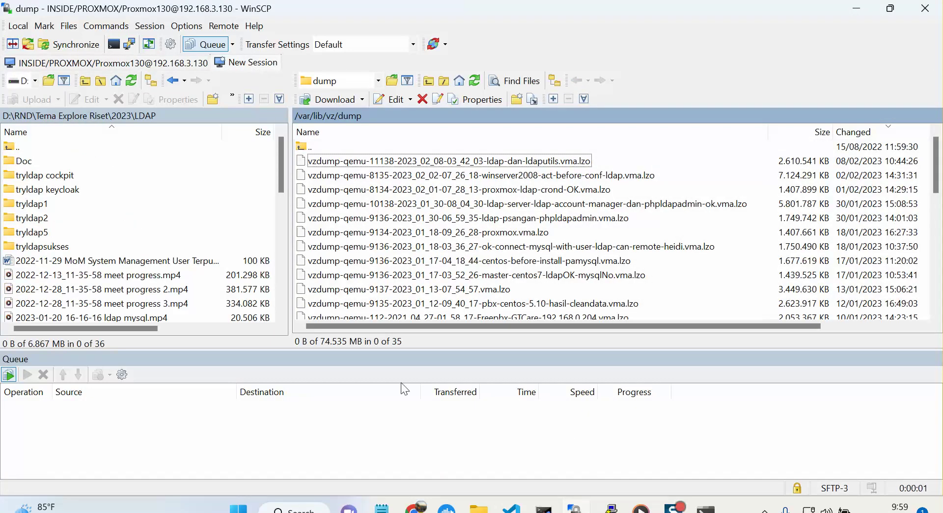
key(ctrl+n)
mouse_move(416, 508)
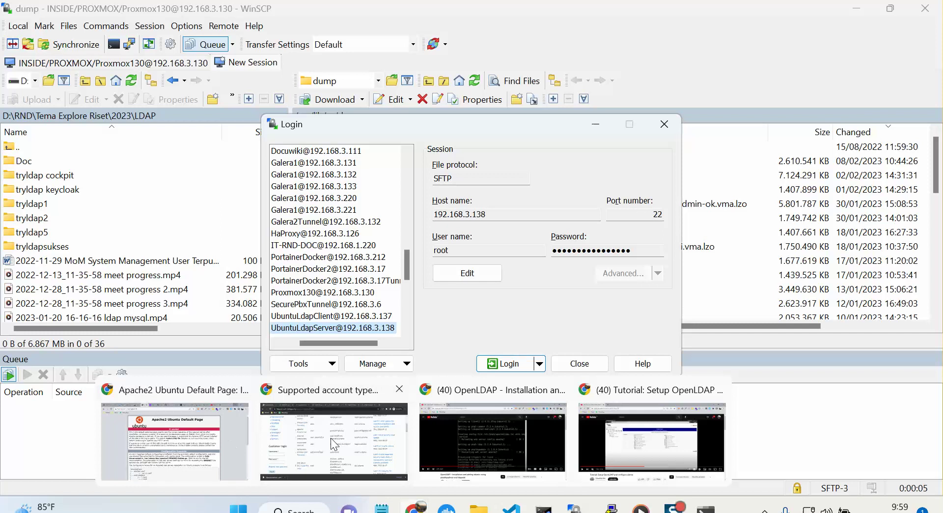
click(225, 438)
click(53, 9)
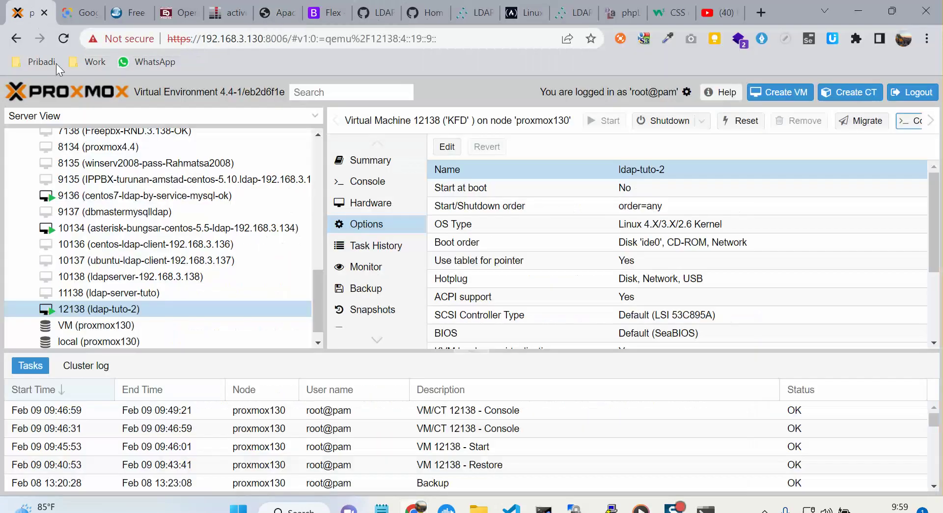
mouse_move(575, 508)
click(511, 445)
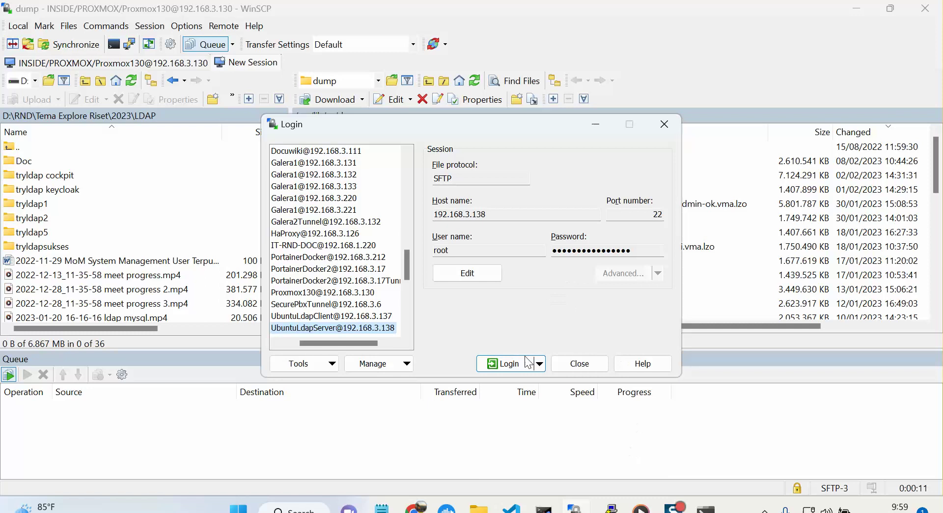
click(511, 363)
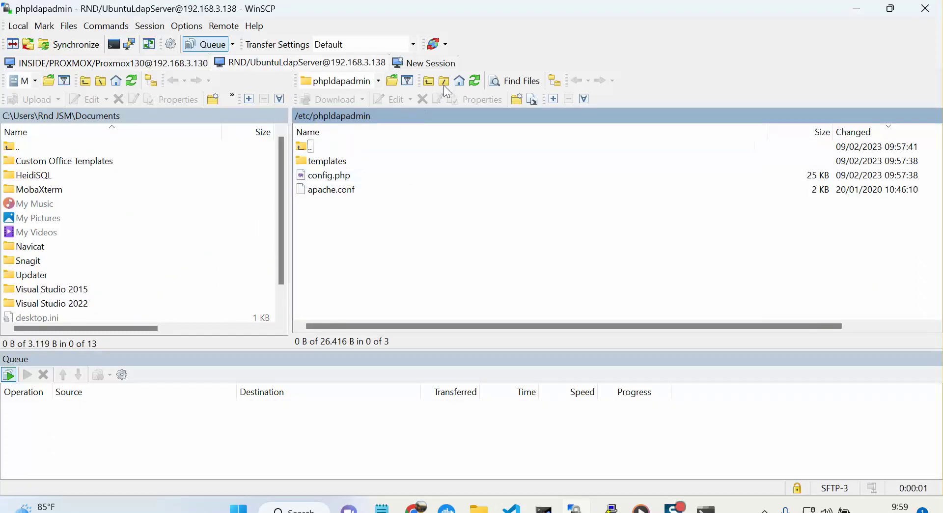
click(329, 175)
right_click(342, 179)
Open config.php in WinSCP's internal editor and move down to the servers section.
mouse_move(375, 202)
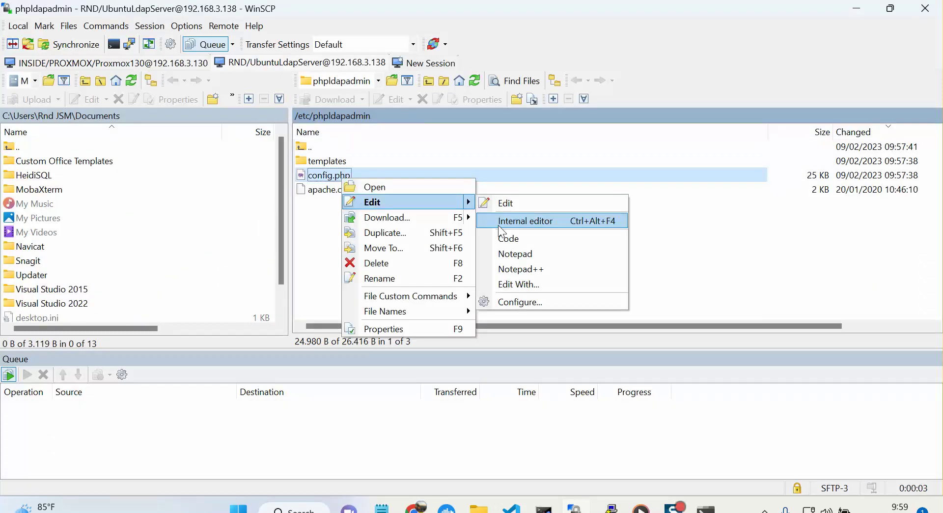
click(496, 222)
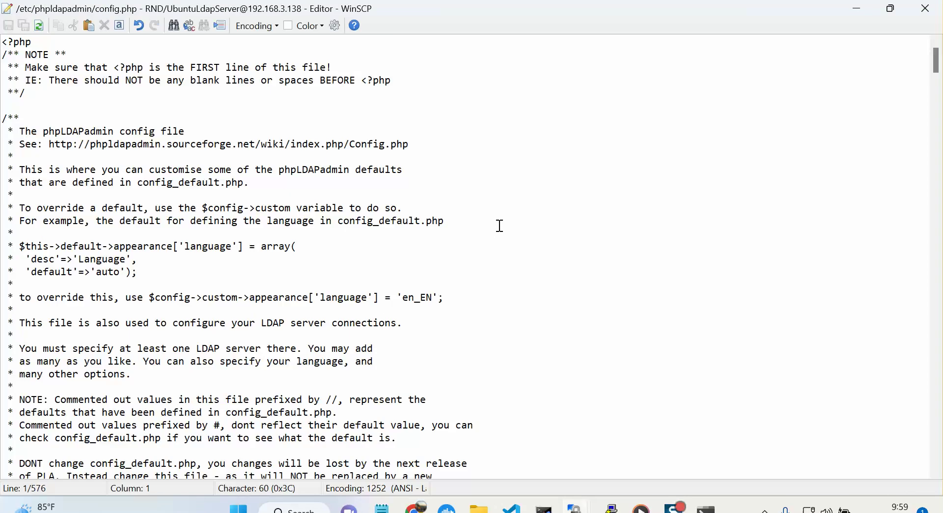
scroll(501, 225, down, 2)
scroll(500, 225, down, 4)
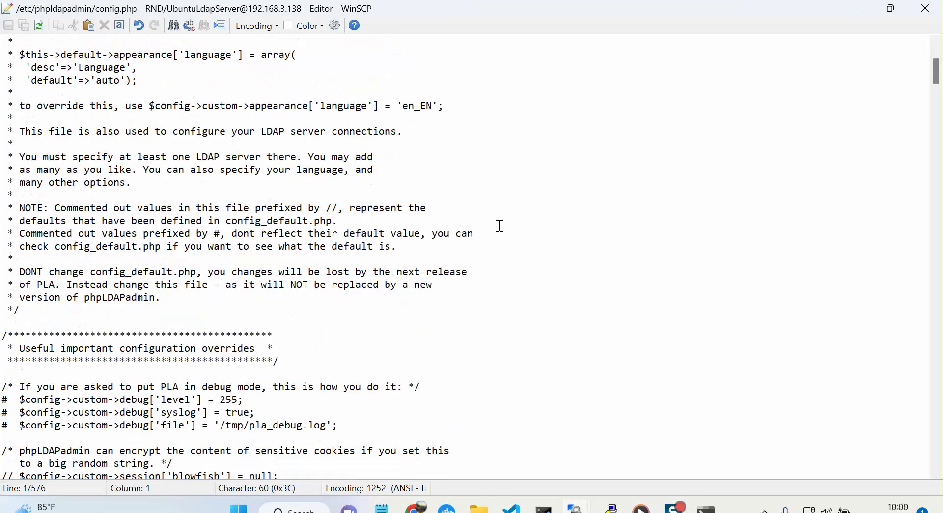
click(304, 264)
key(Page_Down)
key(Page_Down)
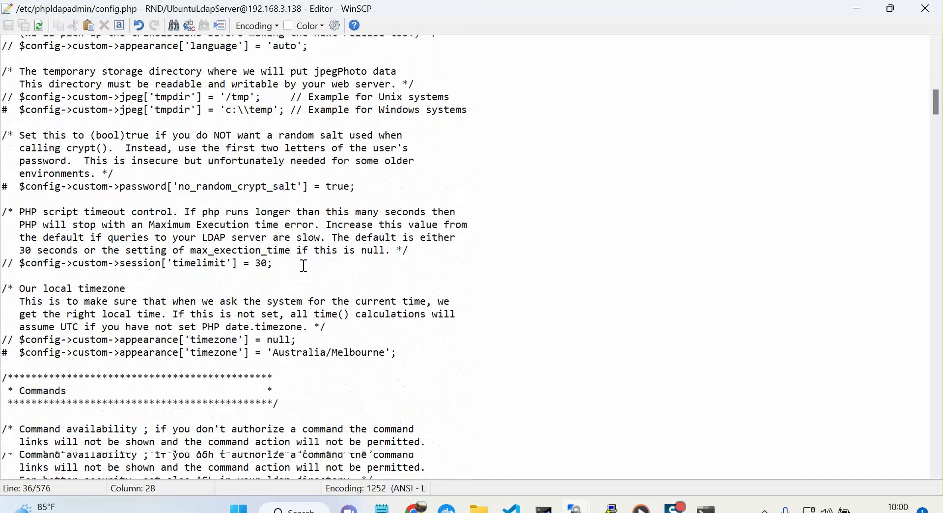
scroll(206, 280, down, 20)
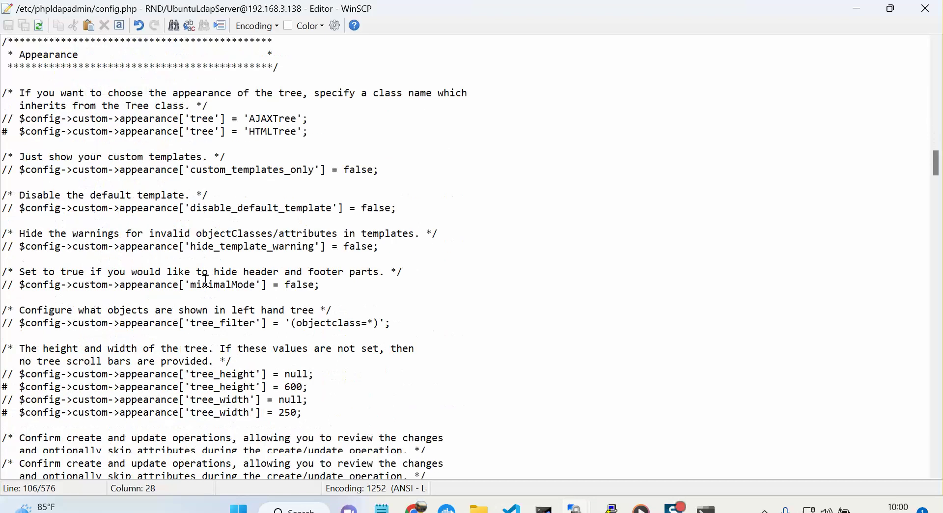
click(167, 286)
scroll(167, 286, down, 20)
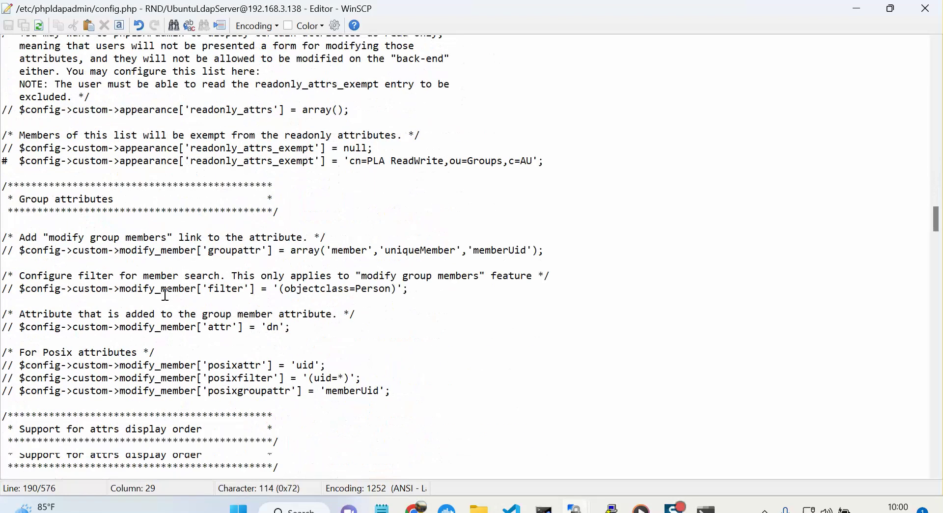
click(143, 239)
scroll(144, 238, down, 3)
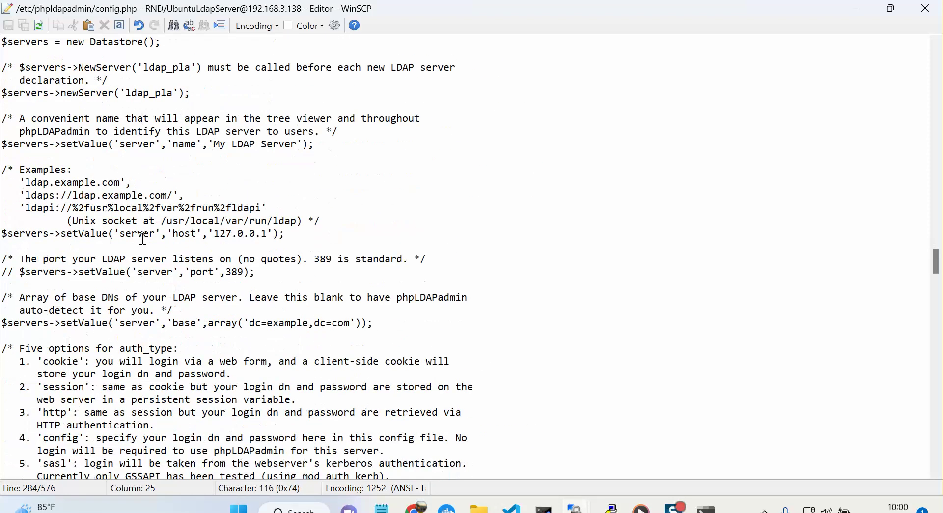
Replace the server host address 127.0.0.1 with 192.168.3.138.
click(253, 237)
drag(12, 234, 216, 239)
key(End)
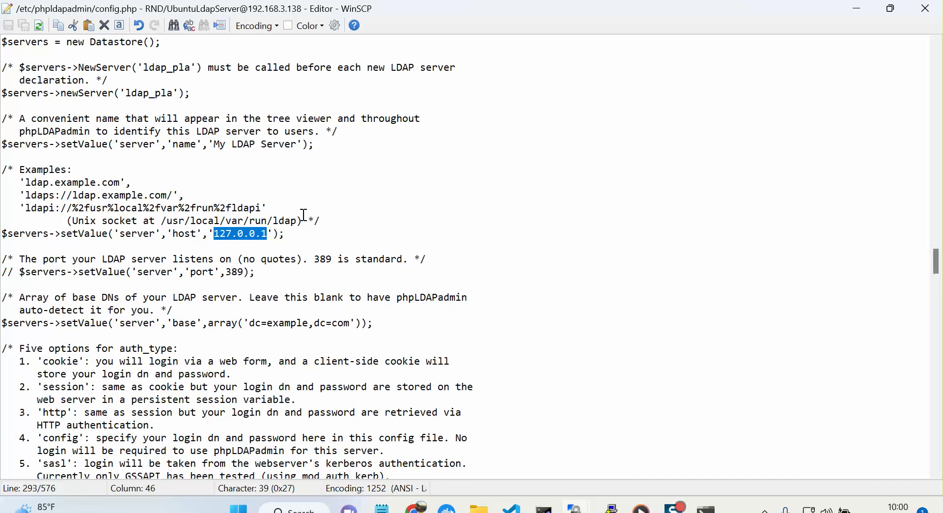
text(192.168.)
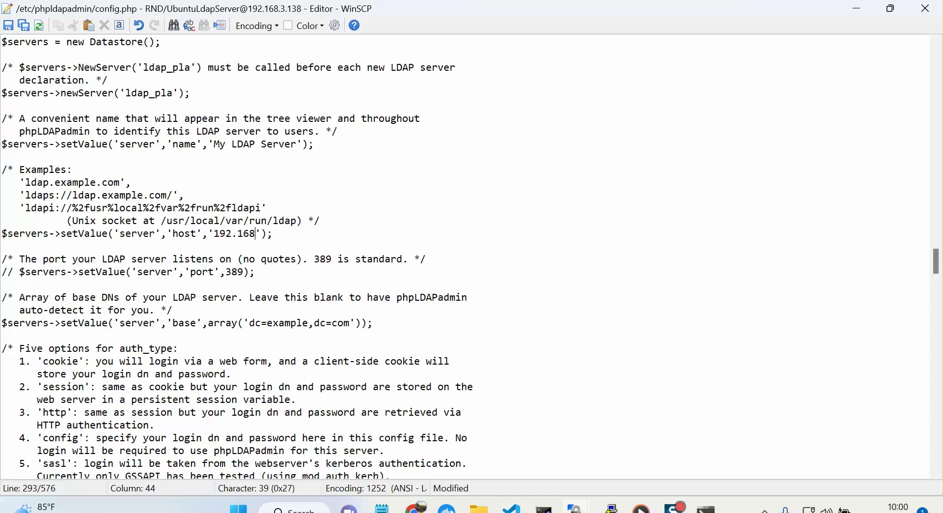
text(3.138)
scroll(364, 239, down, 3)
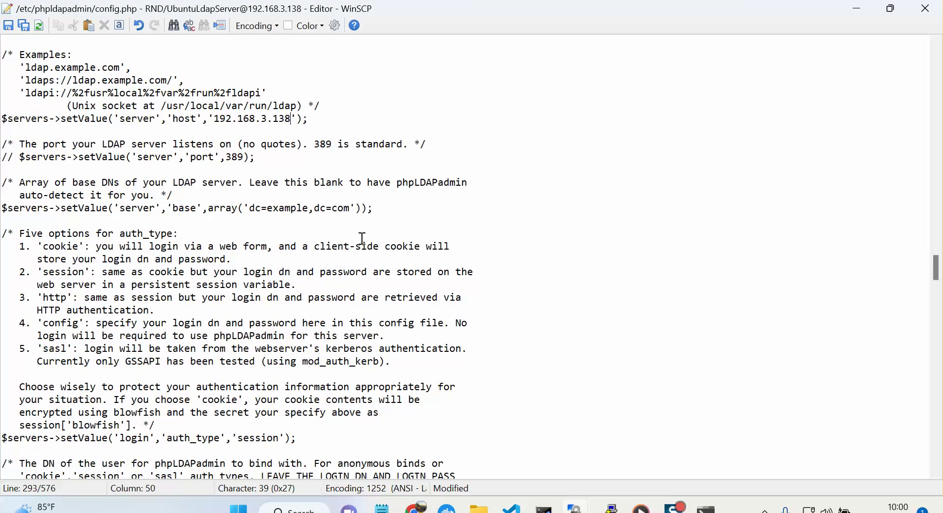
click(287, 275)
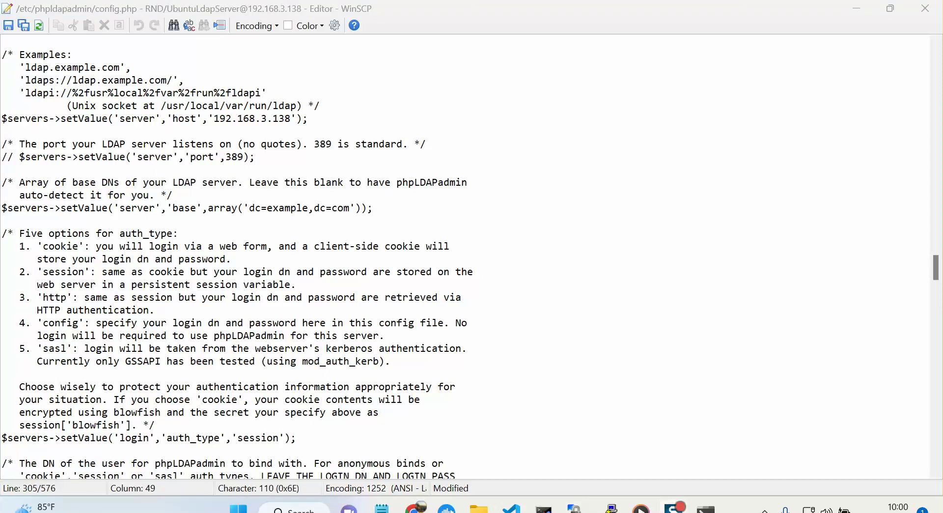
scroll(343, 283, down, 4)
scroll(247, 282, down, 20)
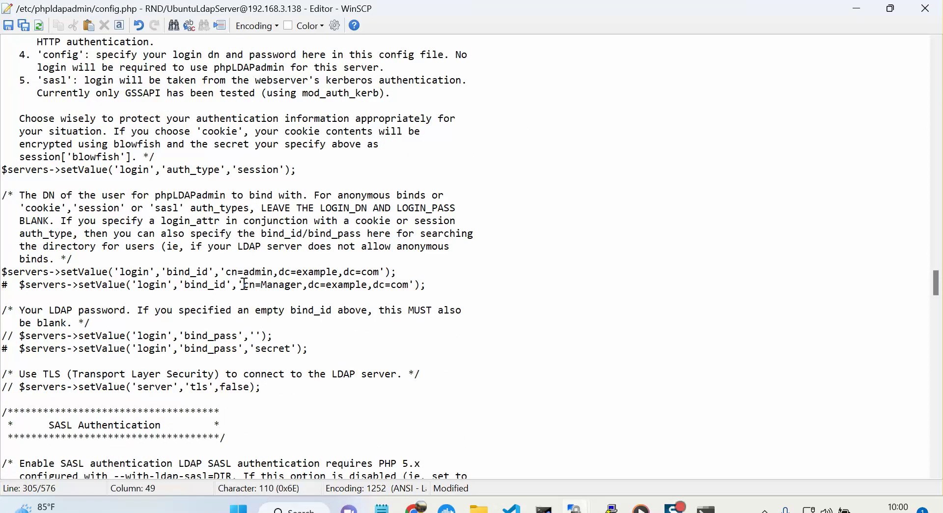
click(166, 285)
scroll(165, 285, down, 3)
scroll(165, 285, up, 10)
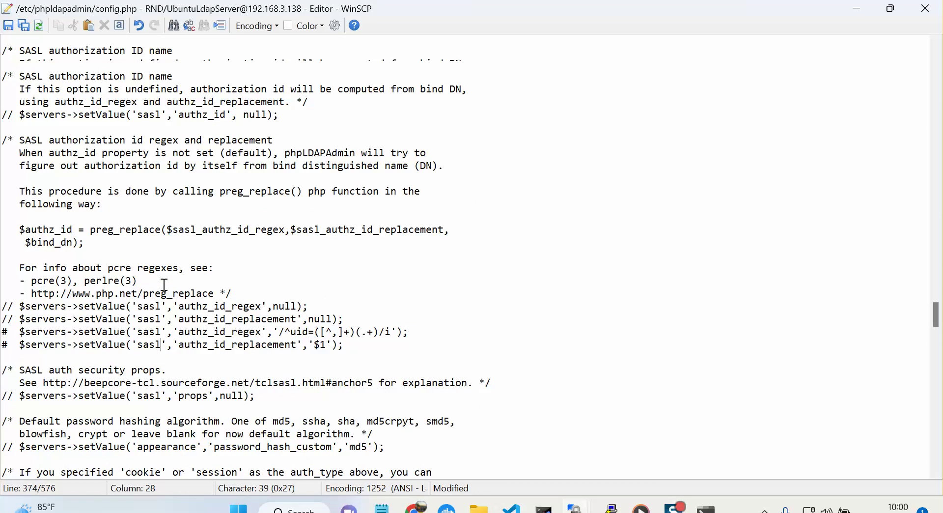
Change the bind_id DN from dc=example,dc=com to cn=admin,dc=test,dc=net.
click(176, 249)
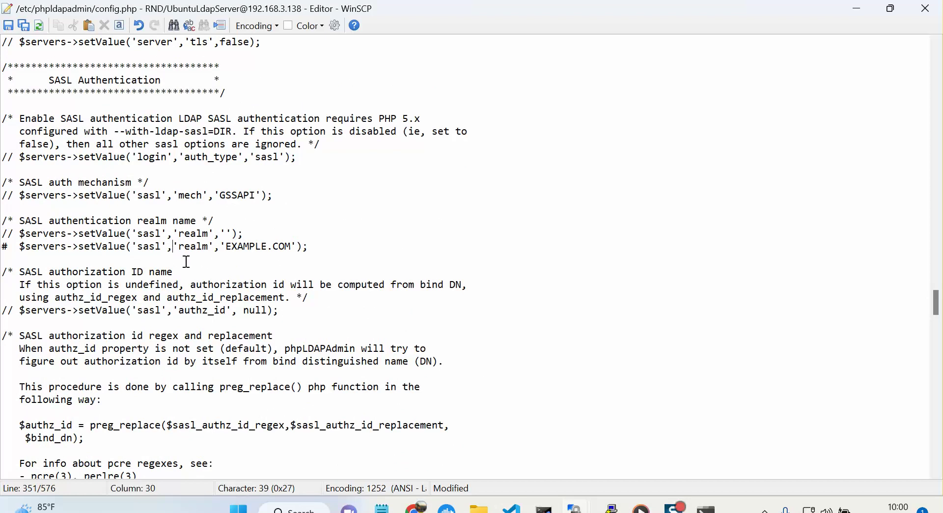
click(199, 197)
scroll(199, 200, up, 5)
scroll(199, 201, up, 1)
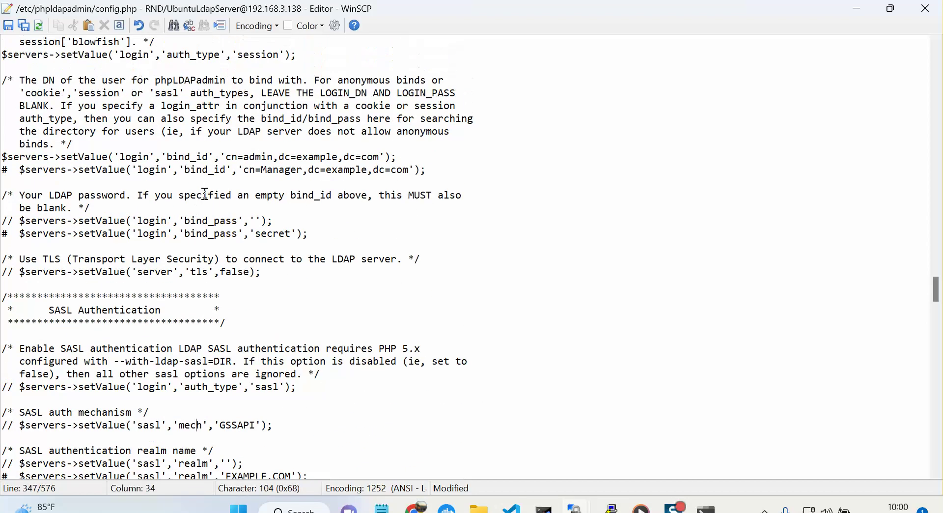
drag(409, 156, 2, 156)
click(317, 160)
double_click(317, 158)
text(test)
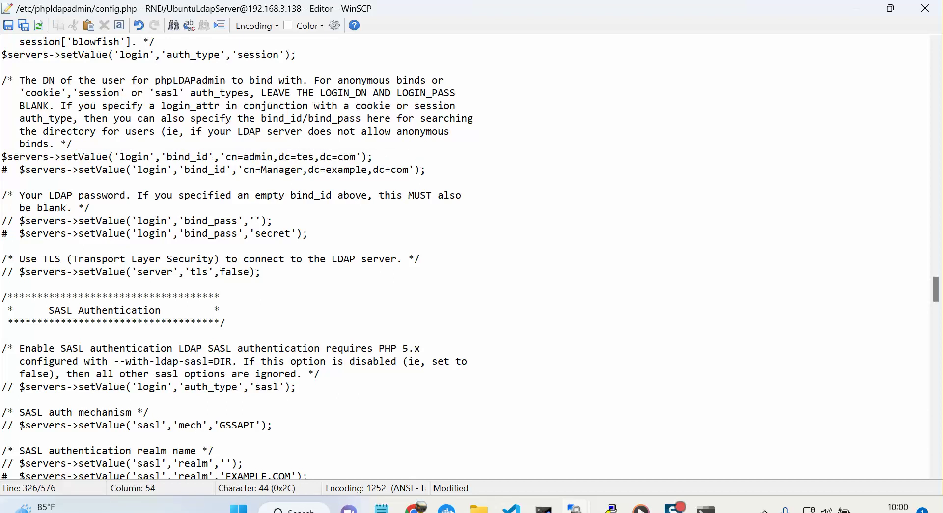
click(353, 155)
key(Right)
key(shift+Right)
key(Left)
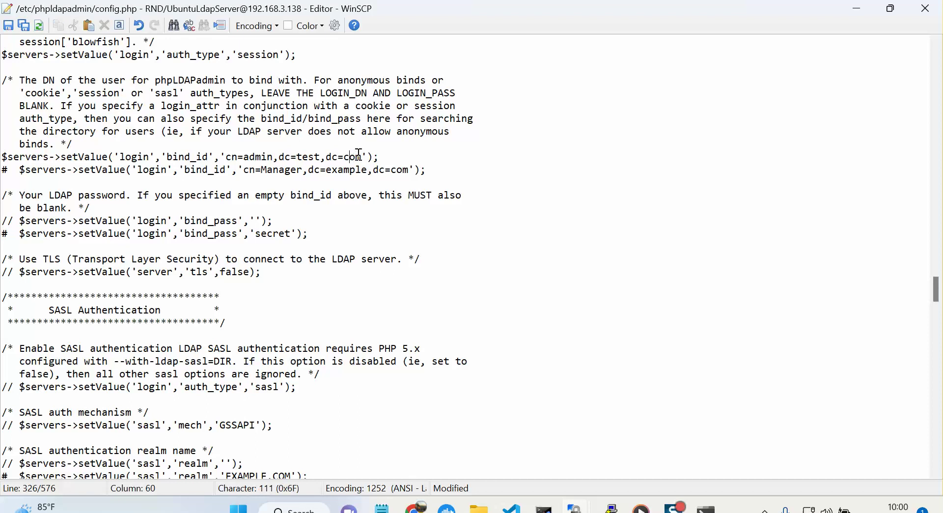
key(BackSpace)
key(BackSpace)
key(BackSpace)
text(net)
Change the base DN to dc=test,dc=net and save config.php.
scroll(395, 231, up, 4)
click(179, 144)
scroll(179, 144, up, 3)
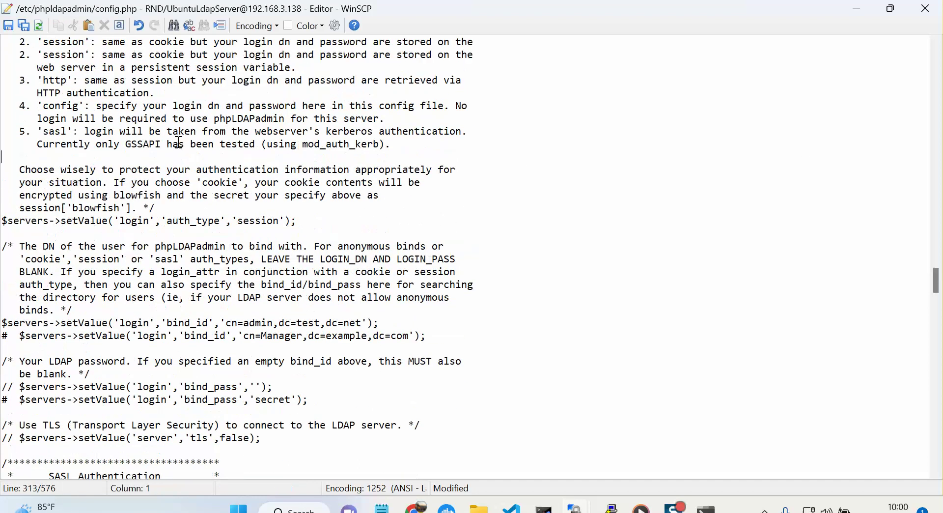
click(179, 144)
scroll(180, 143, up, 2)
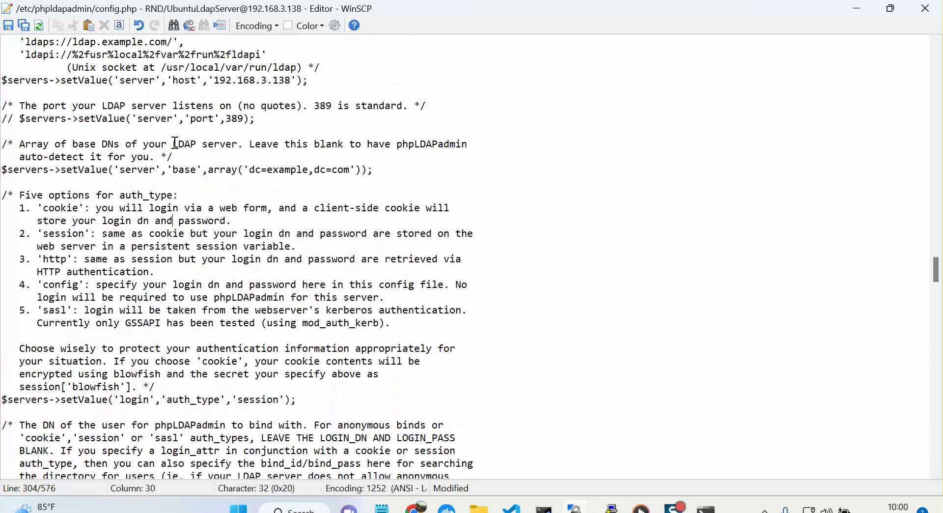
double_click(298, 169)
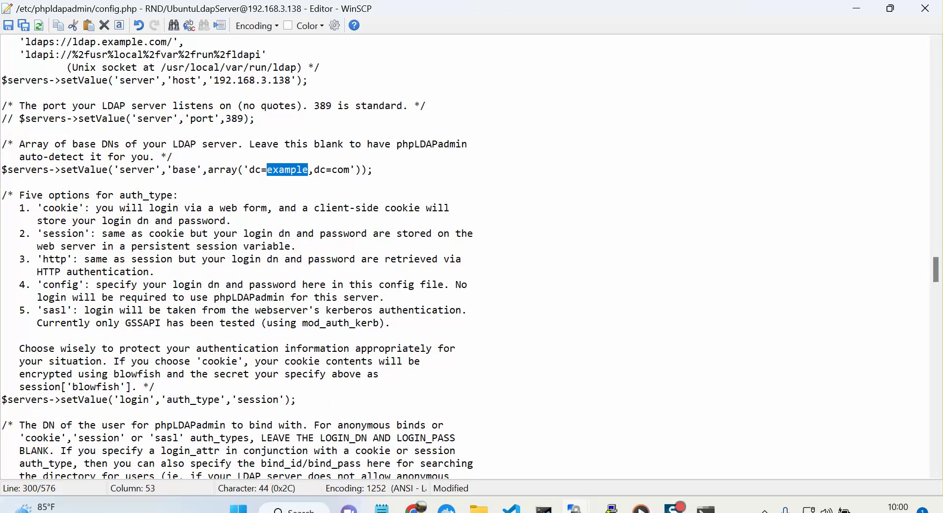
text(test)
key(Right)
key(Right)
key(Right)
key(Right)
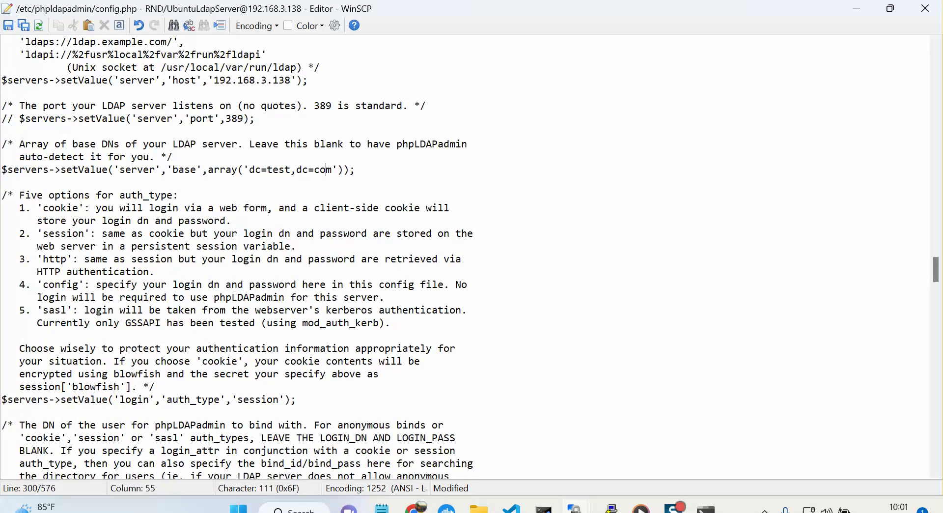
key(Delete)
key(Delete)
key(Delete)
text(net)
click(8, 25)
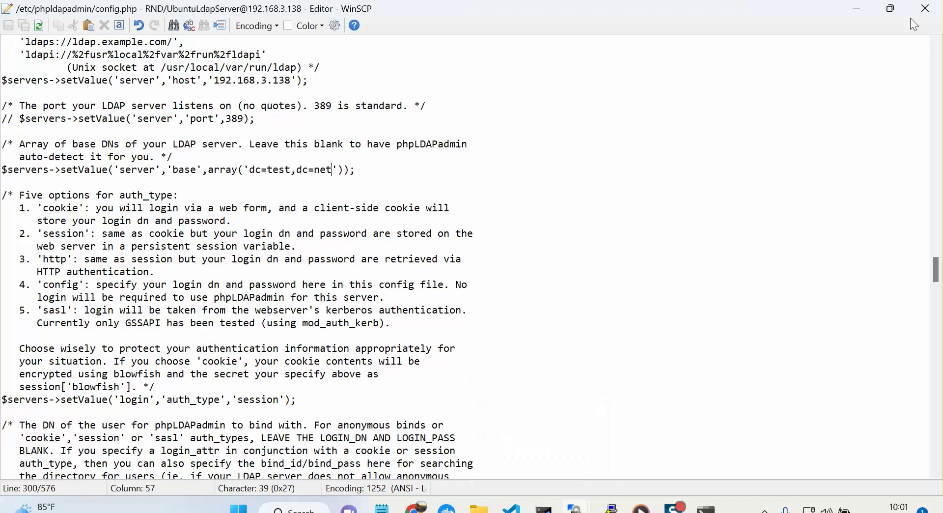
Close the config editor and enter dpkg-reconfigure slapd in the PuTTY root shell.
click(925, 11)
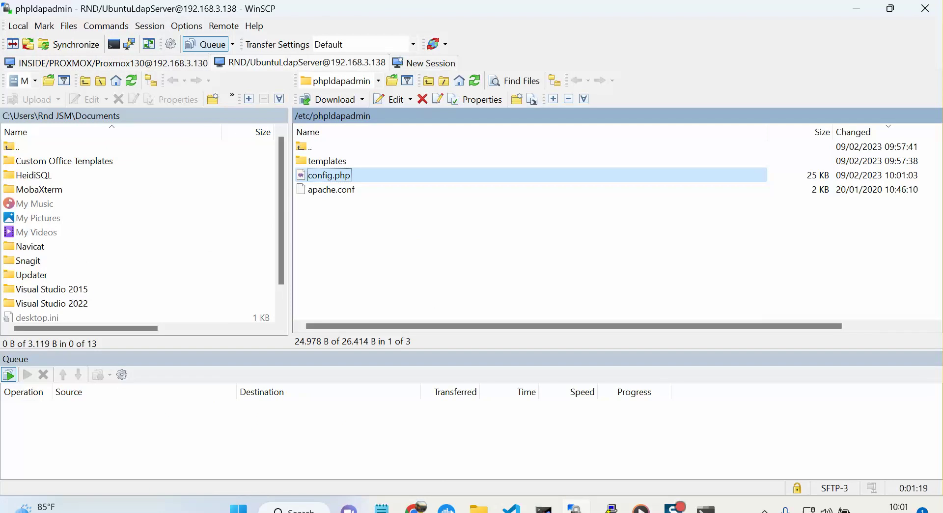
mouse_move(609, 510)
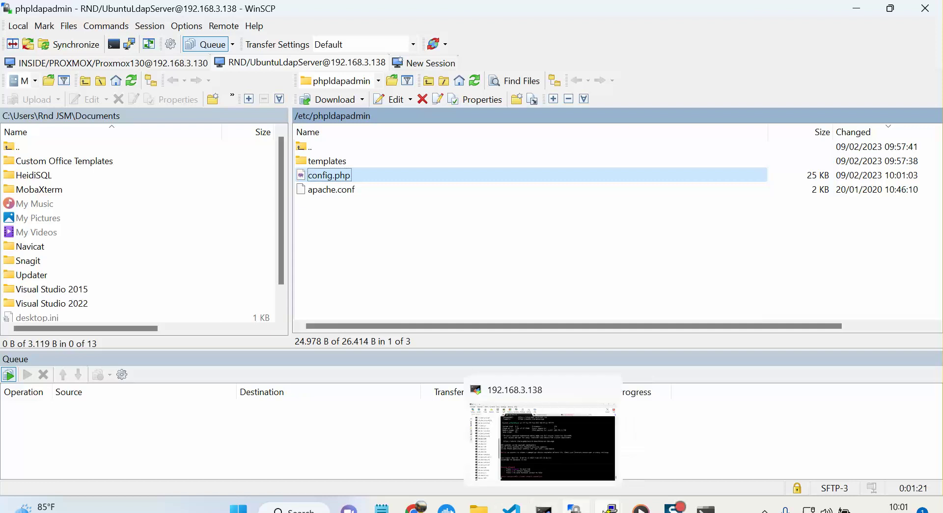
click(653, 435)
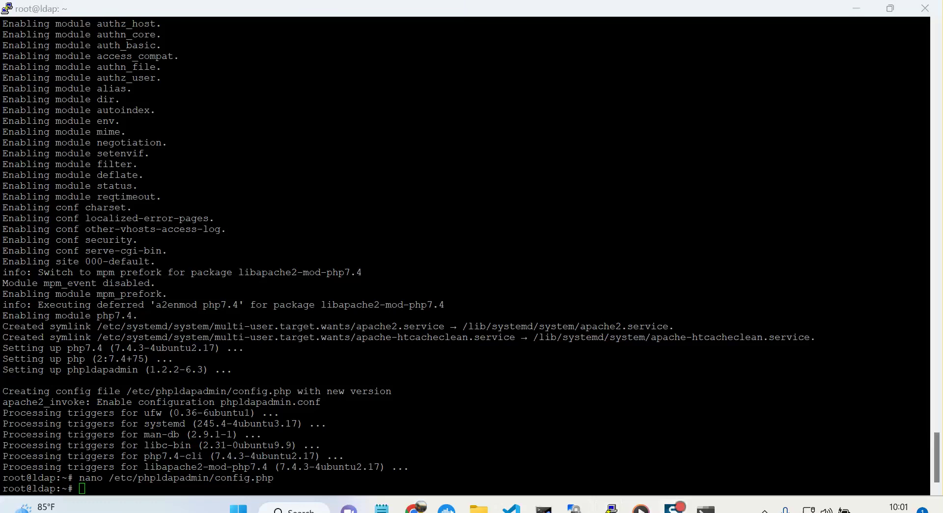
click(347, 291)
text(dpkg-)
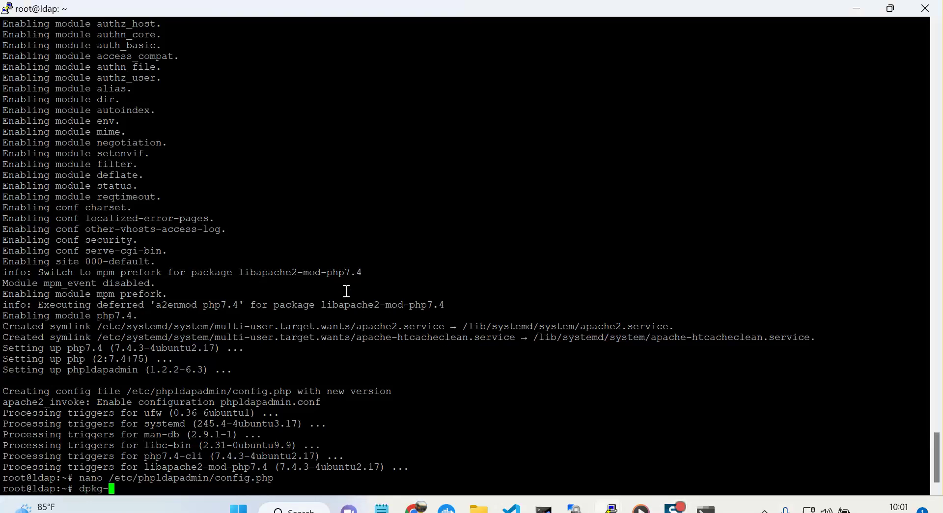
text(reconfigure sla)
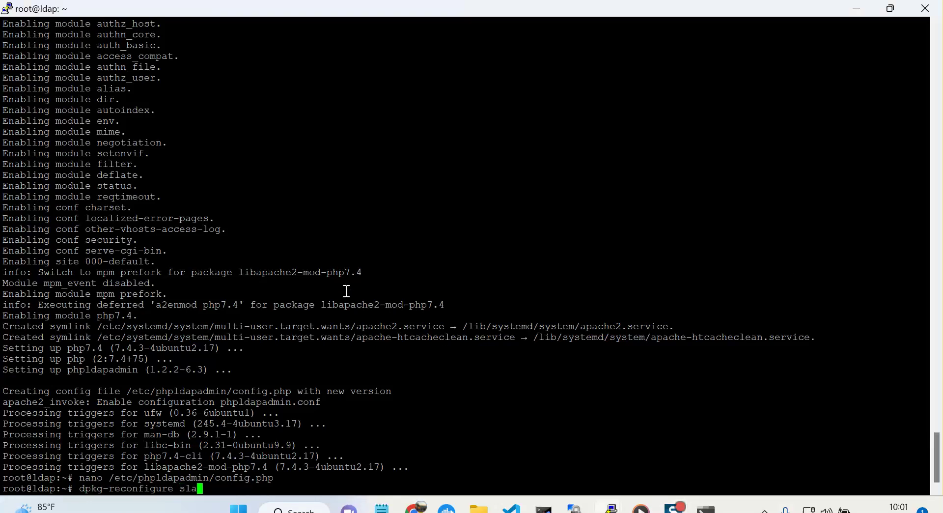
text(pd)
Run the slapd reconfiguration, keeping the config, with domain and organization test.net.
key(Return)
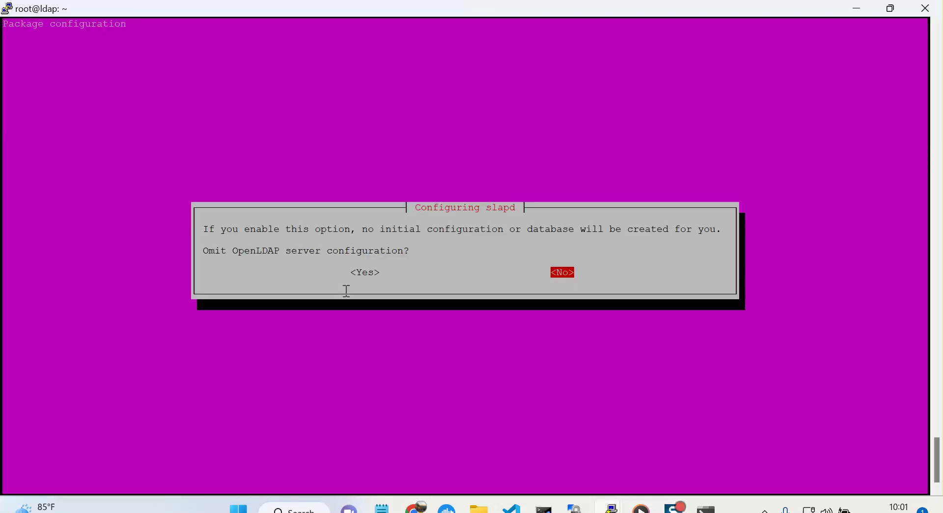
key(Return)
key(BackSpace)
key(BackSpace)
key(BackSpace)
key(BackSpace)
key(BackSpace)
key(BackSpace)
key(BackSpace)
key(BackSpace)
text(test.net)
key(Tab)
key(Return)
key(BackSpace)
key(BackSpace)
key(BackSpace)
key(BackSpace)
key(BackSpace)
key(BackSpace)
key(BackSpace)
key(BackSpace)
text(test.net)
key(Tab)
key(Return)
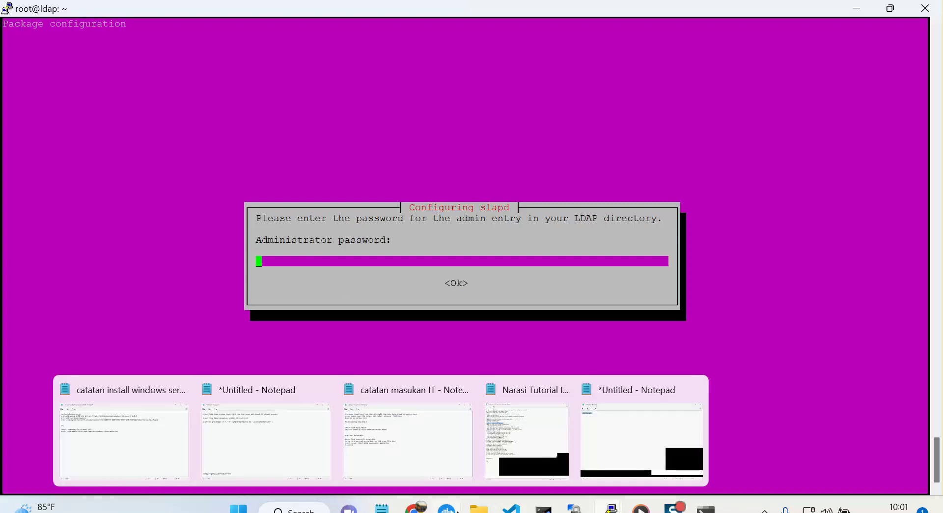
Copy the admin password from the note and enter it twice to confirm.
mouse_move(381, 509)
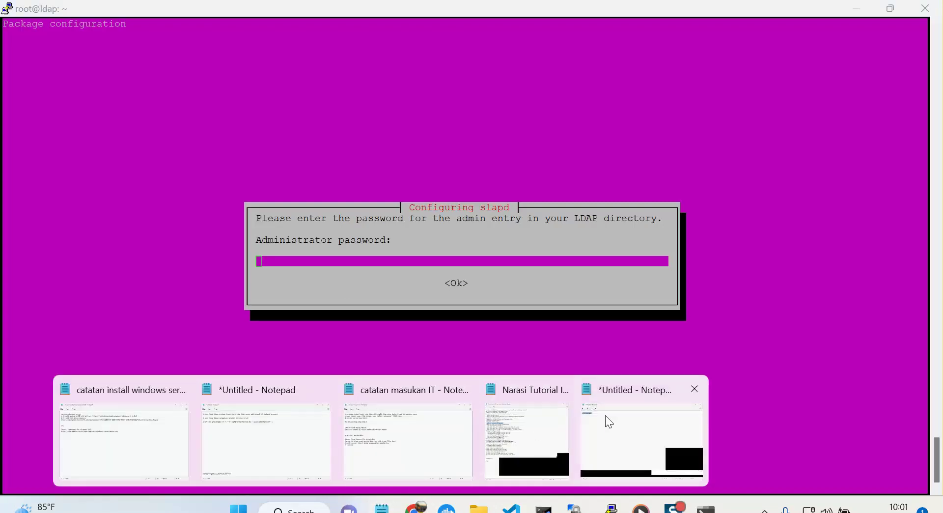
click(585, 417)
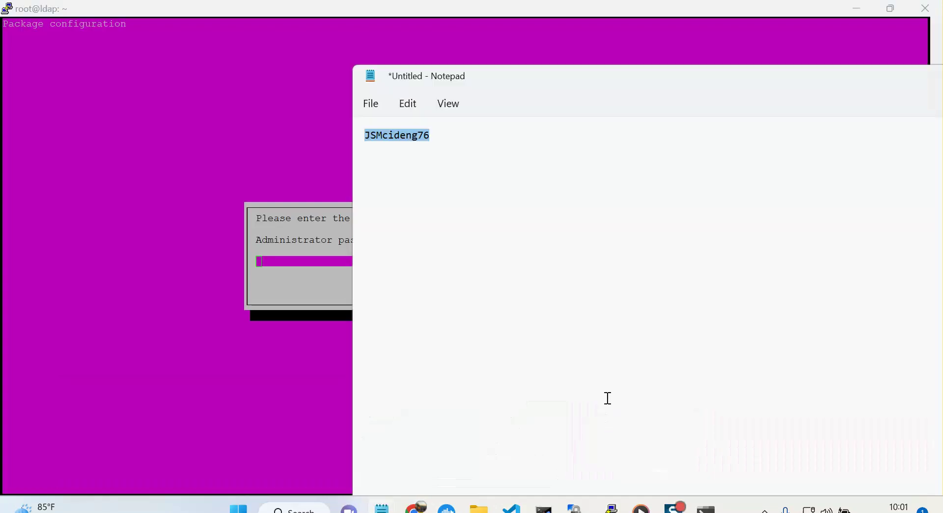
right_click(417, 143)
click(443, 217)
click(325, 271)
right_click(325, 269)
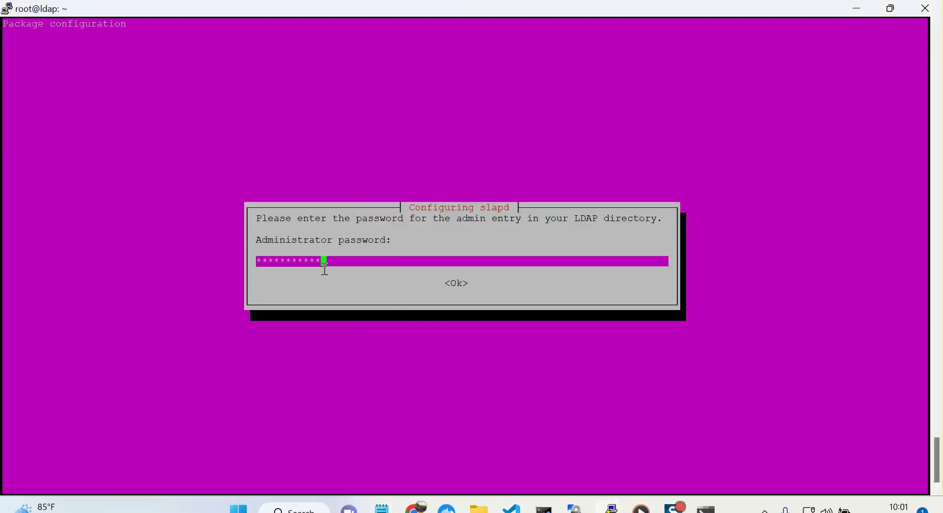
key(Tab)
key(Return)
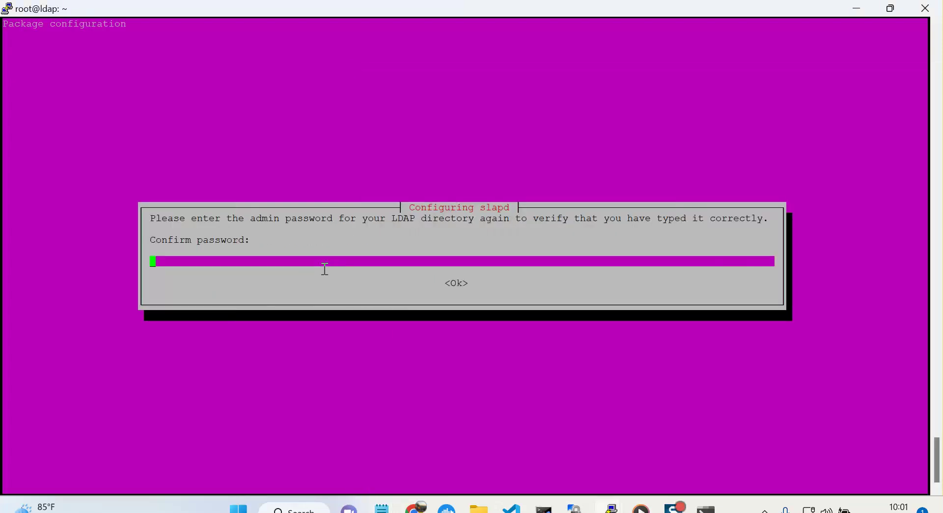
right_click(325, 269)
key(Tab)
key(Return)
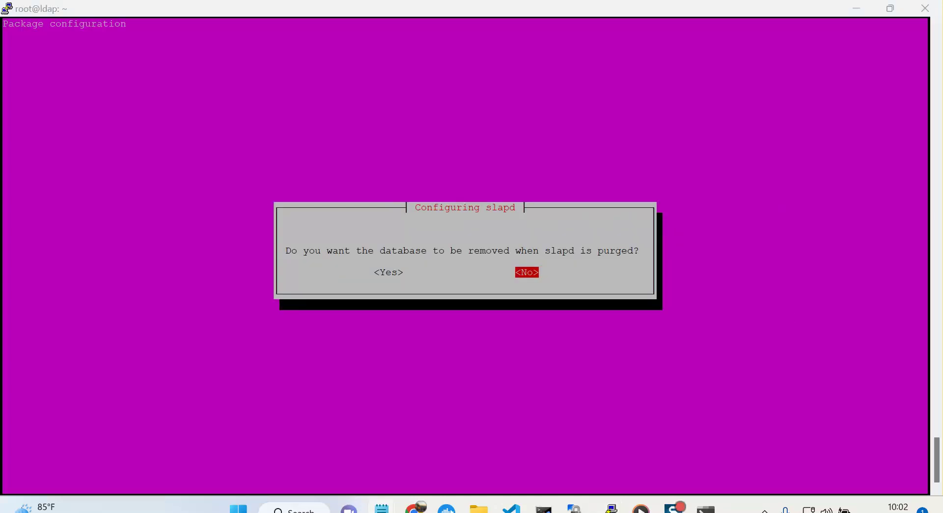
Keep the database on purge and move the old database aside.
click(608, 260)
key(Return)
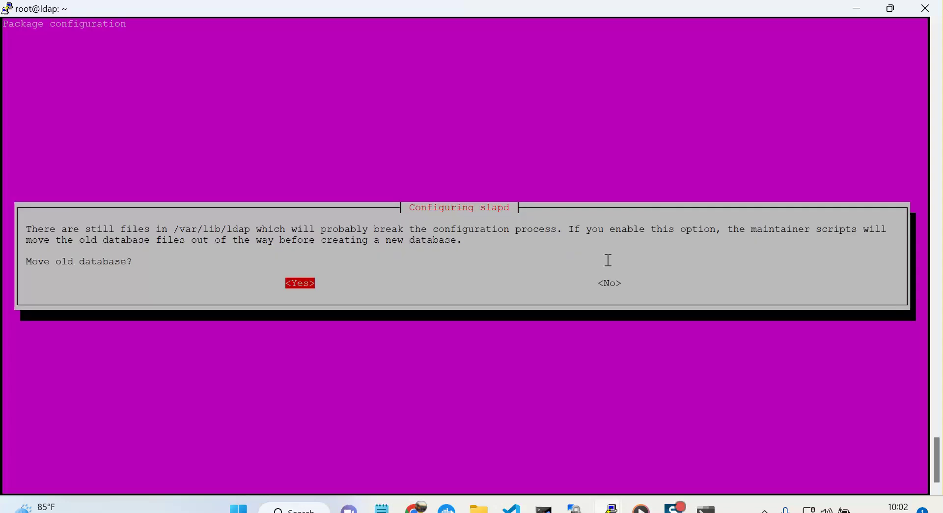
key(Return)
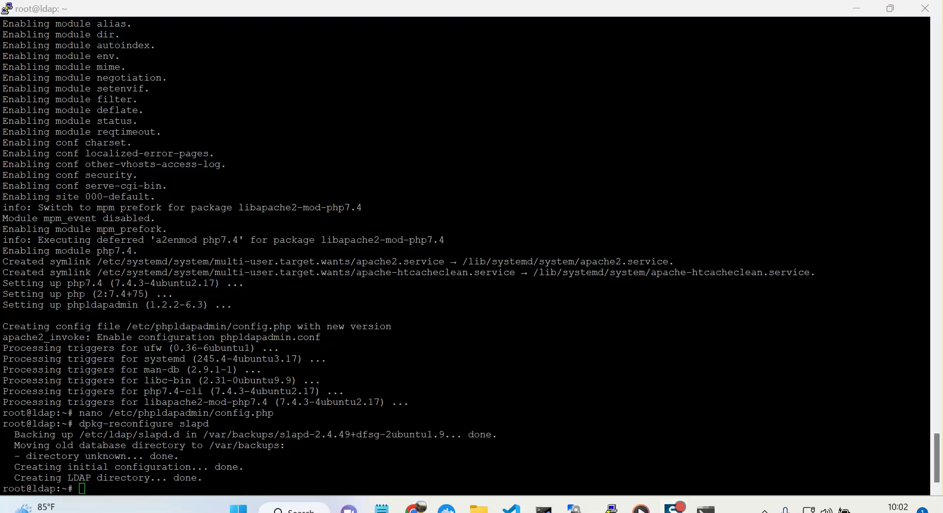
Switch to Chrome and load the phpLDAPadmin page at 192.168.3.138.
click(472, 346)
click(415, 508)
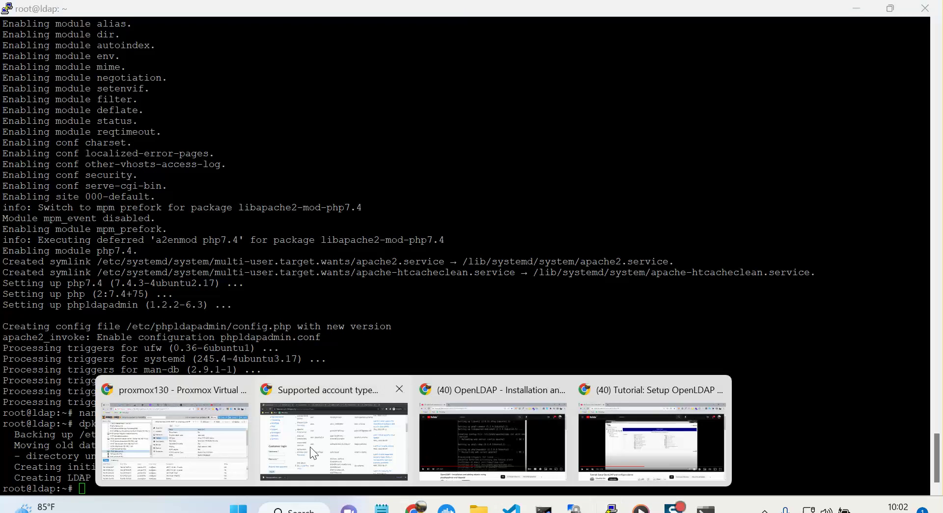
click(175, 441)
click(364, 13)
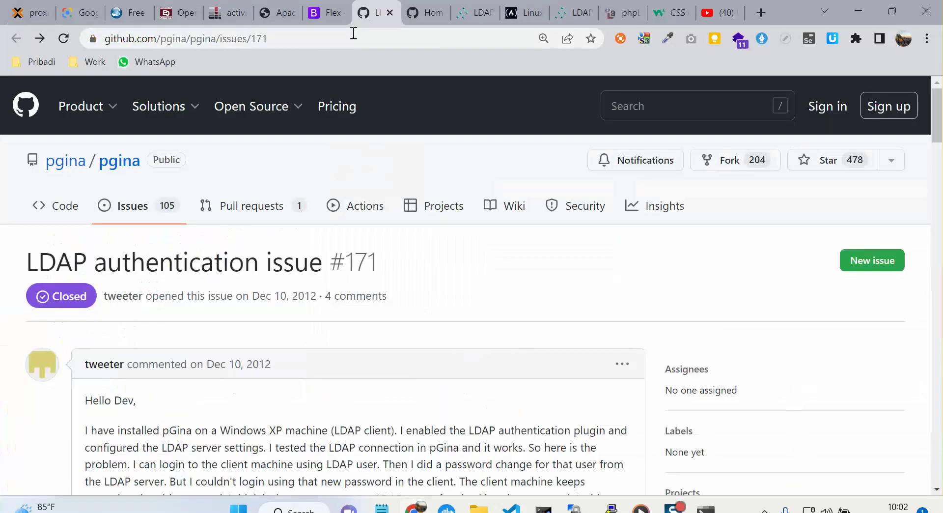
click(298, 37)
text(19)
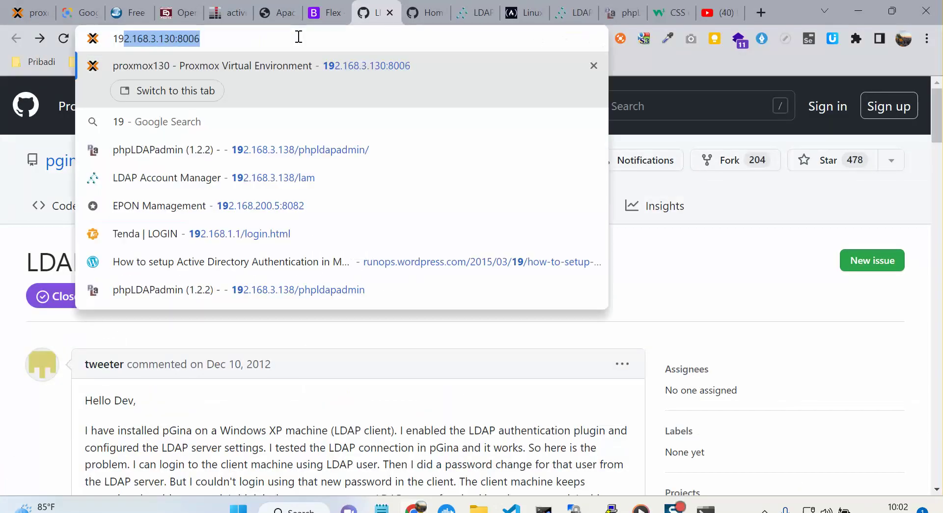
key(Up)
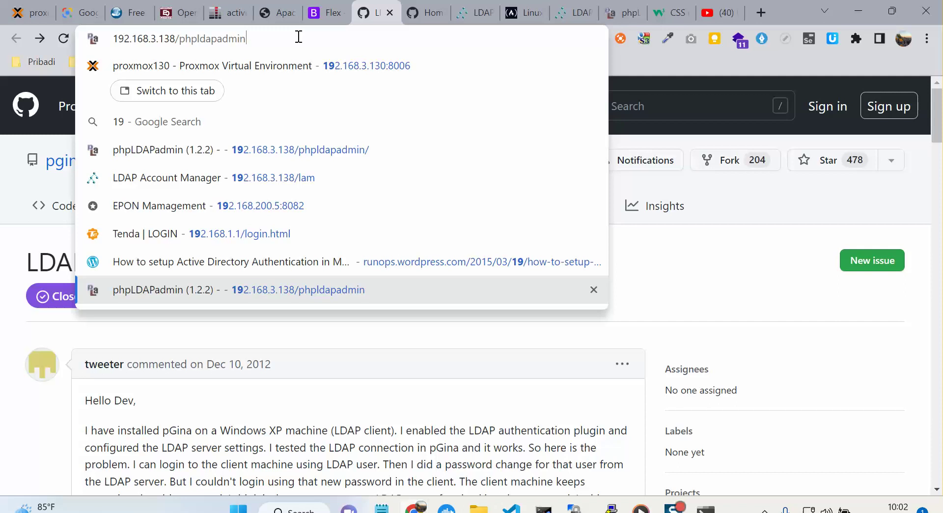
key(Return)
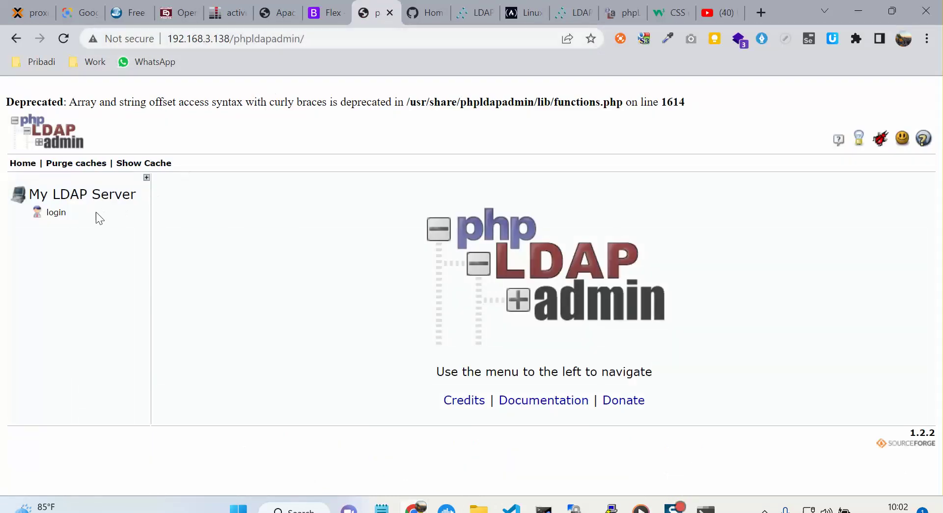
Log in as cn=admin with the pasted password and expand the dc=test,dc=net tree.
click(56, 214)
click(477, 348)
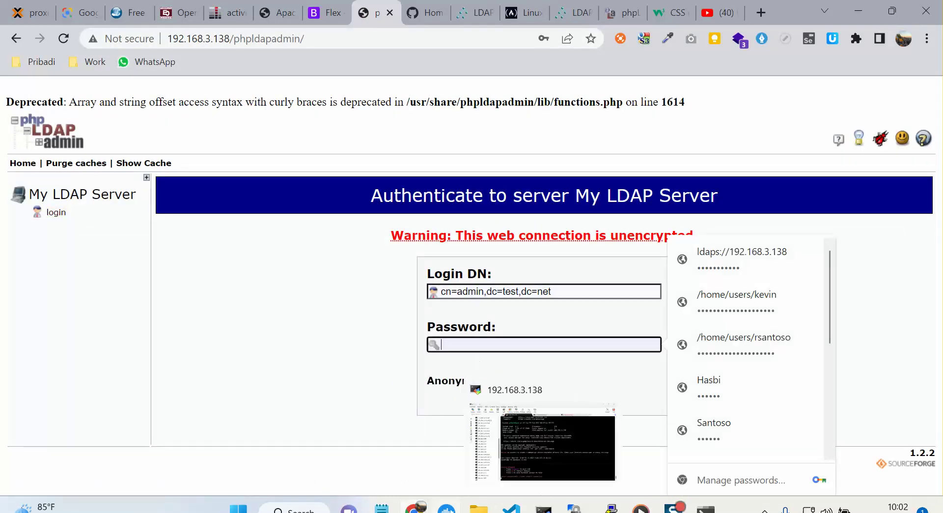
mouse_move(448, 509)
right_click(499, 346)
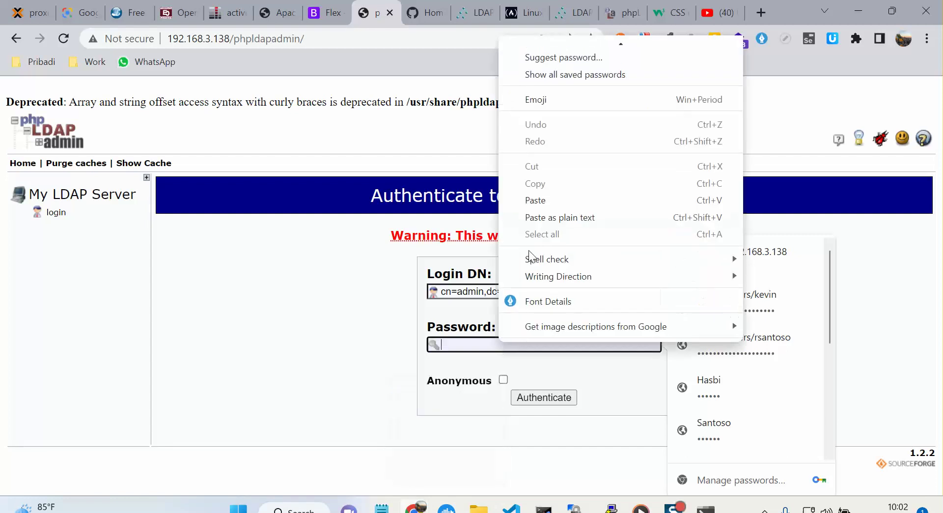
click(538, 199)
click(543, 397)
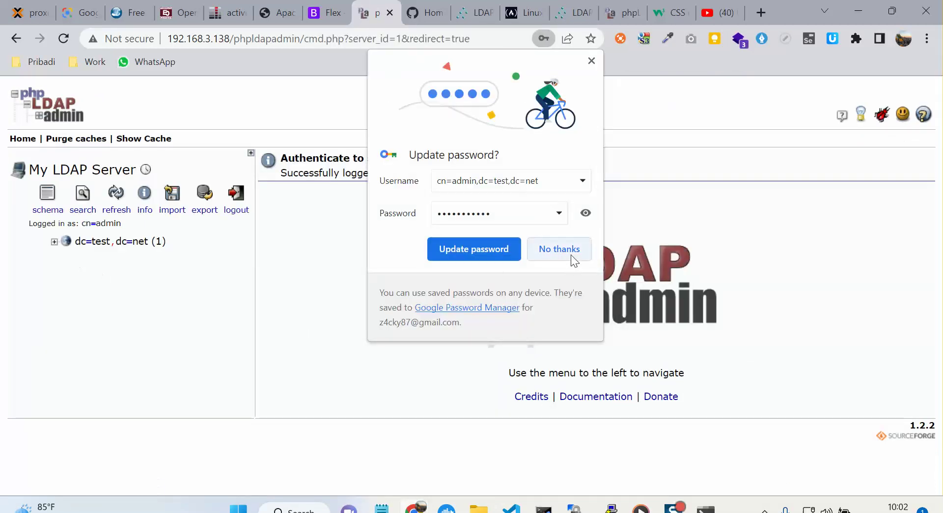
click(570, 252)
click(54, 241)
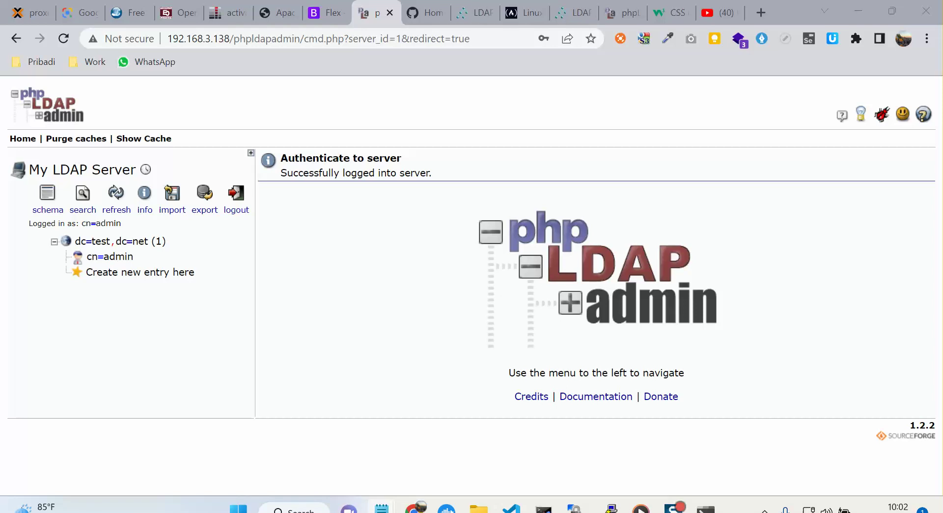
Create and commit a Generic: Organisational Unit named groups under dc=test,dc=net.
click(142, 278)
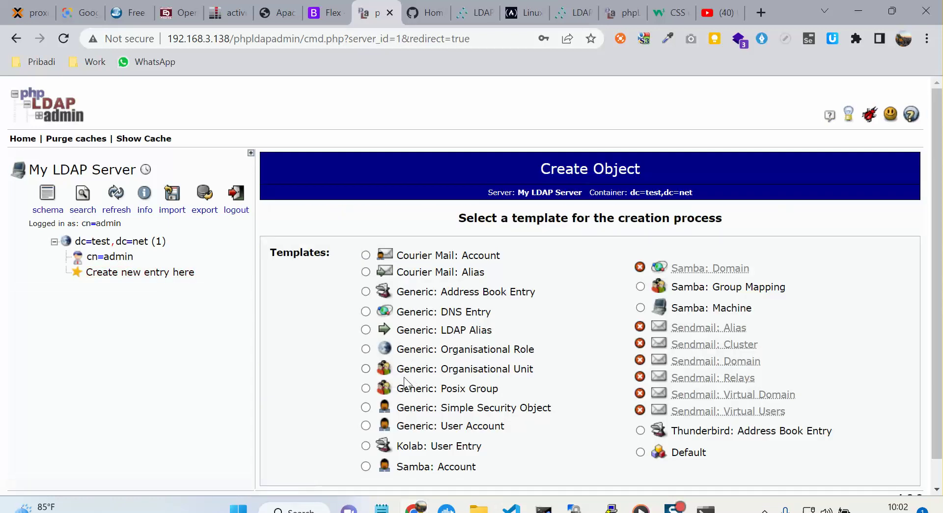
click(372, 369)
click(526, 286)
text(groups)
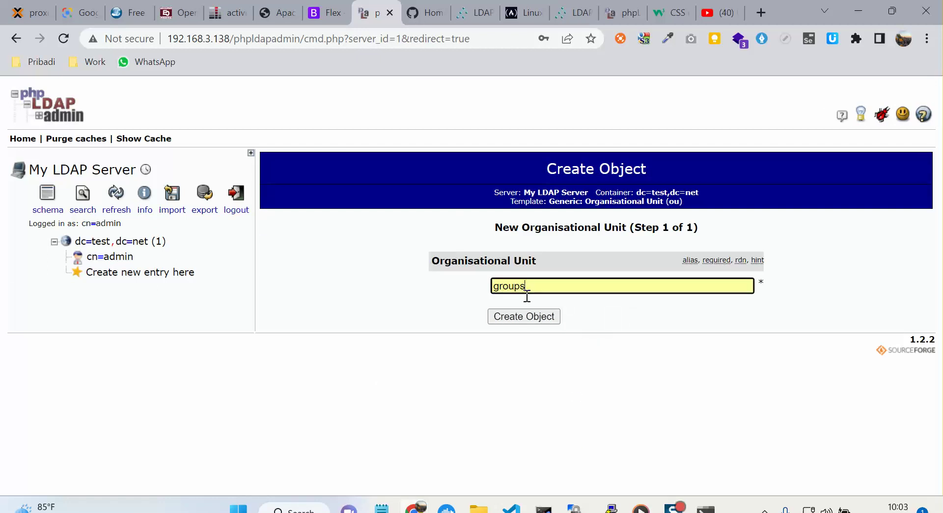
click(527, 314)
click(584, 340)
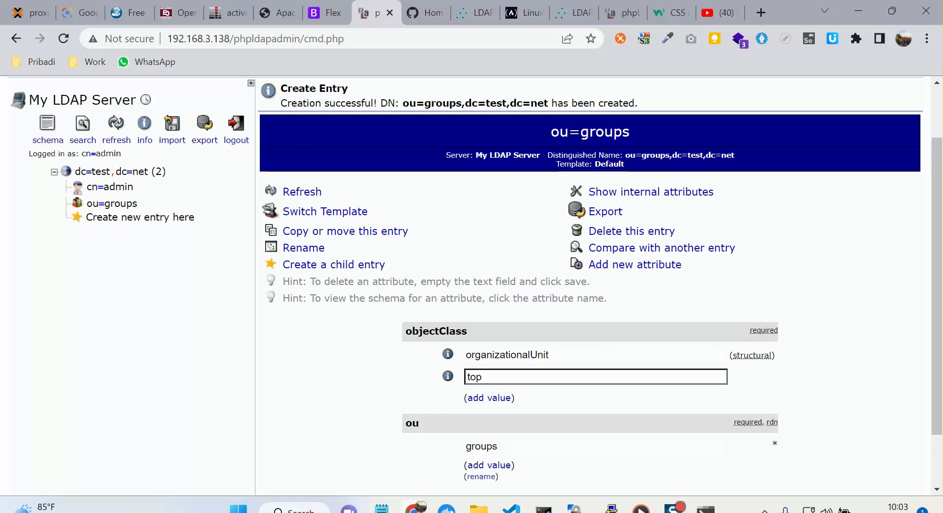
Bring the server's PuTTY terminal back to the front.
mouse_move(611, 509)
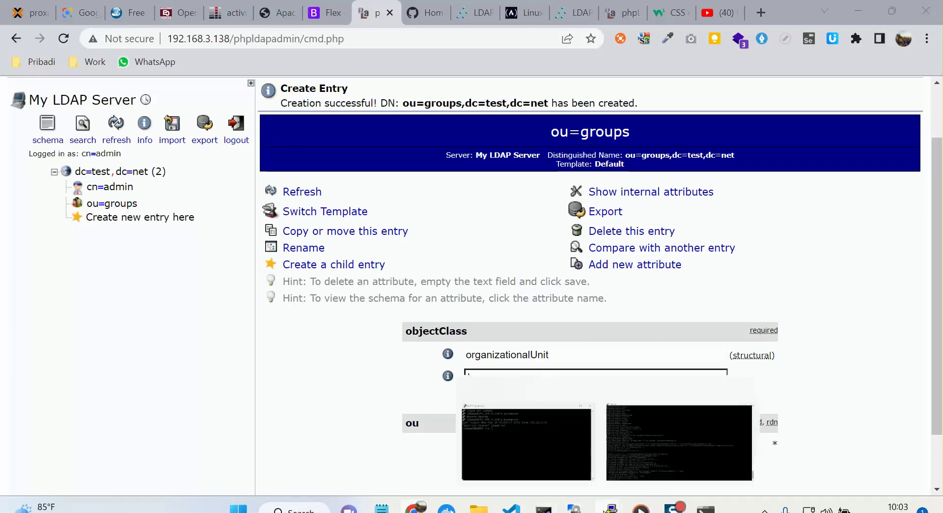
click(657, 454)
click(660, 441)
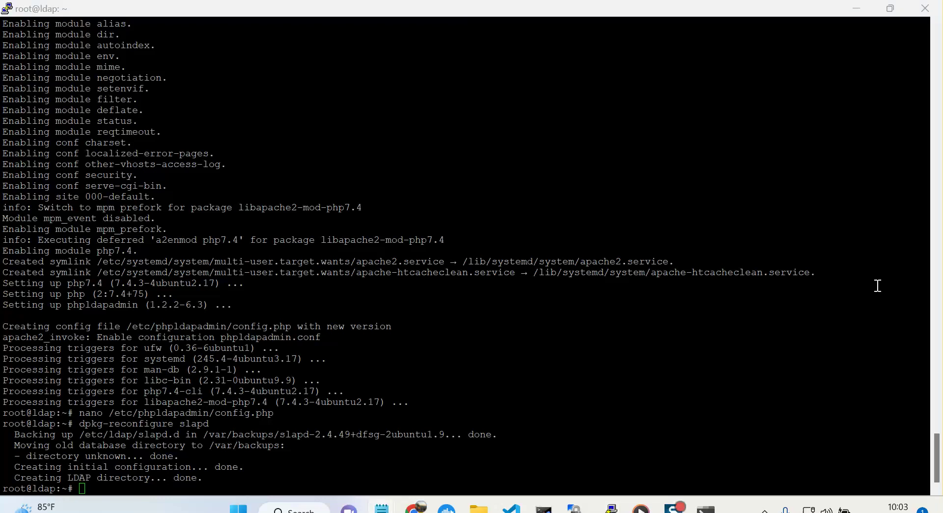
Install ldap-account-manager with apt-get, answering y, then switch to WinSCP.
click(420, 255)
text(apt-)
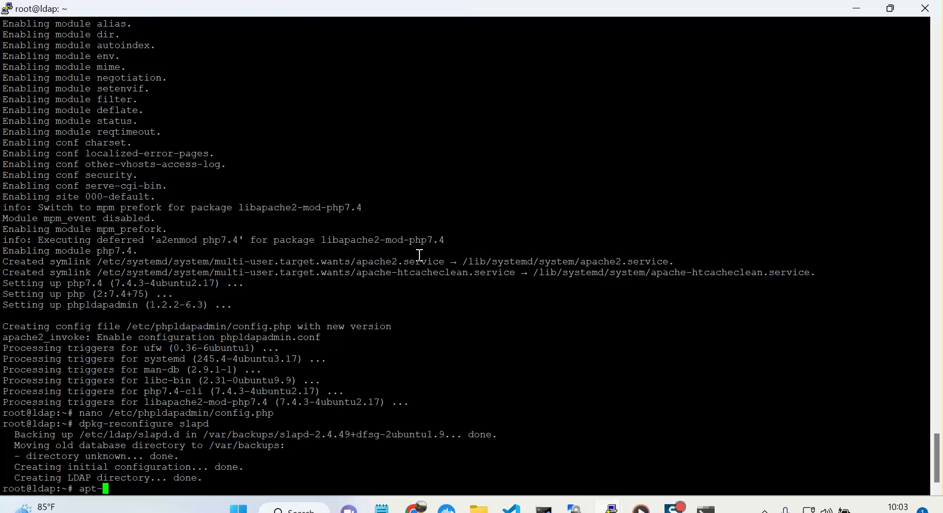
text(get install ldap-account-manager)
key(Return)
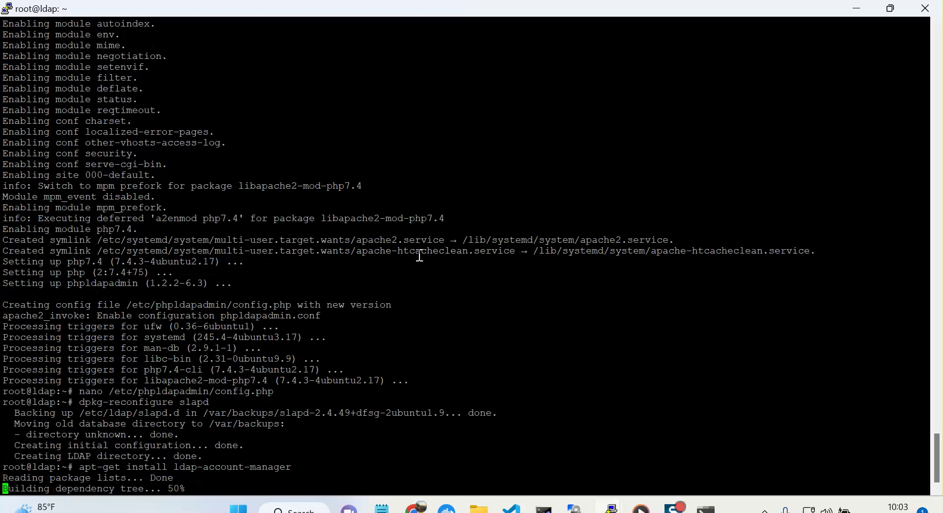
text(y)
key(Return)
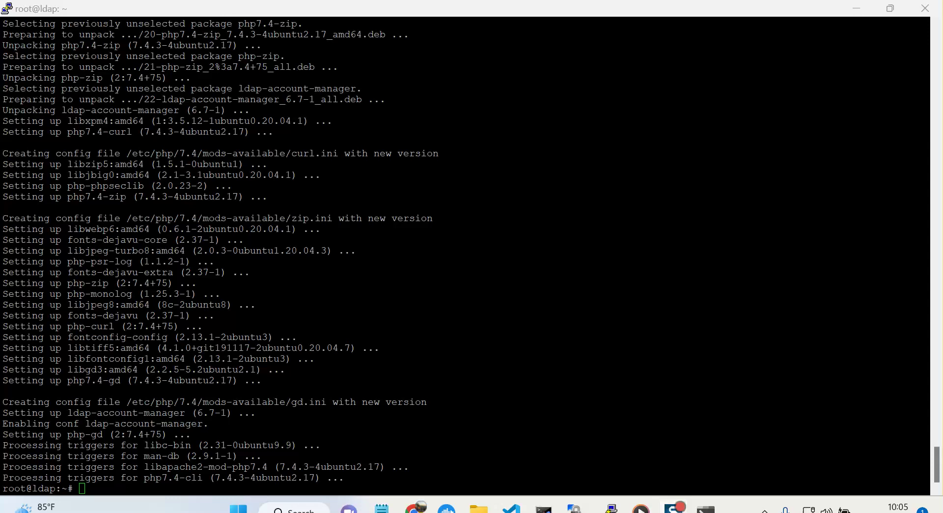
click(517, 282)
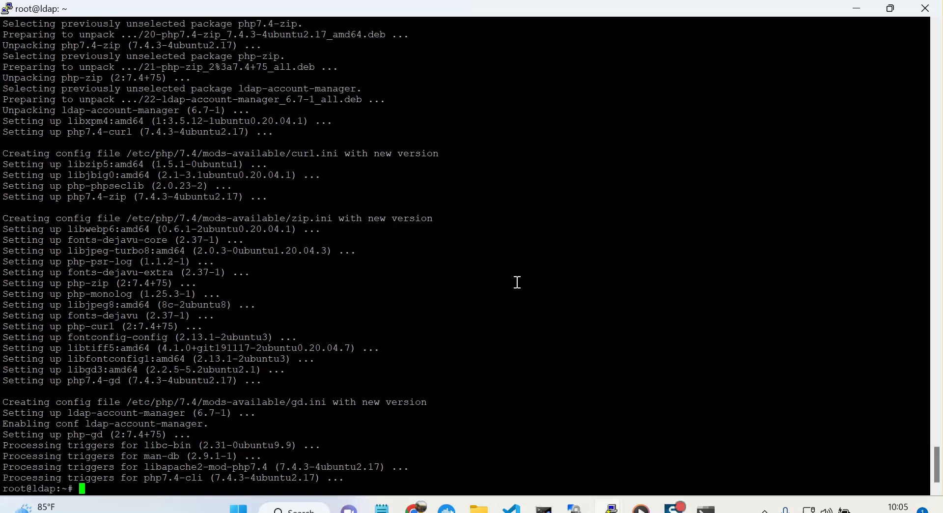
click(576, 507)
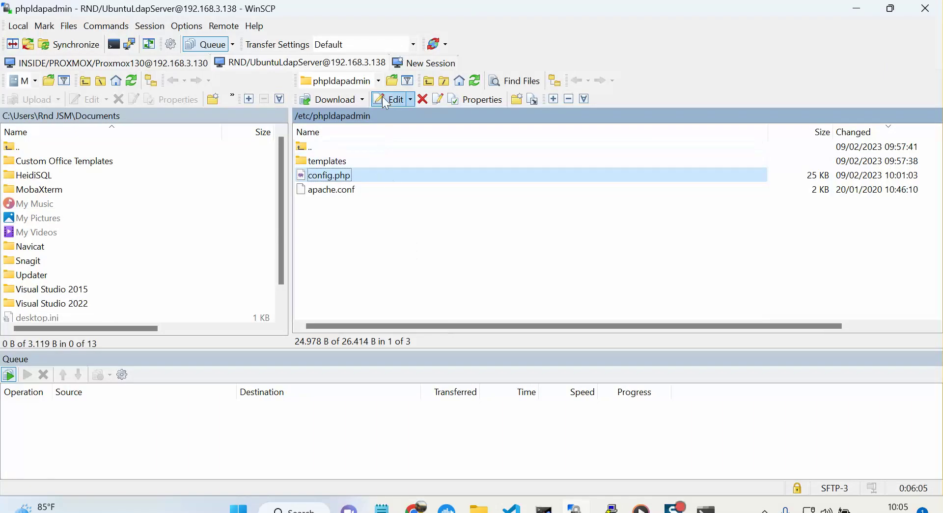
Open /etc/ldap-account-manager and view config.cfg in the internal editor, then close it.
click(310, 146)
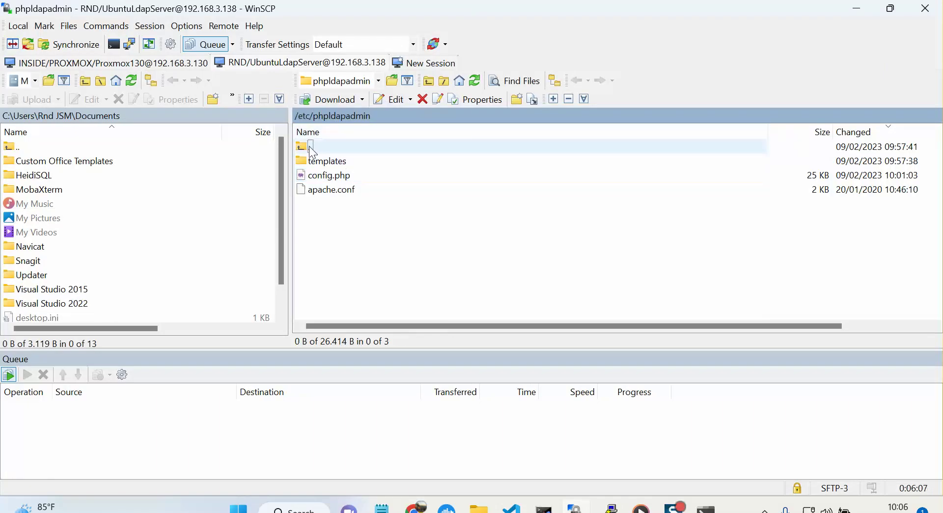
double_click(312, 147)
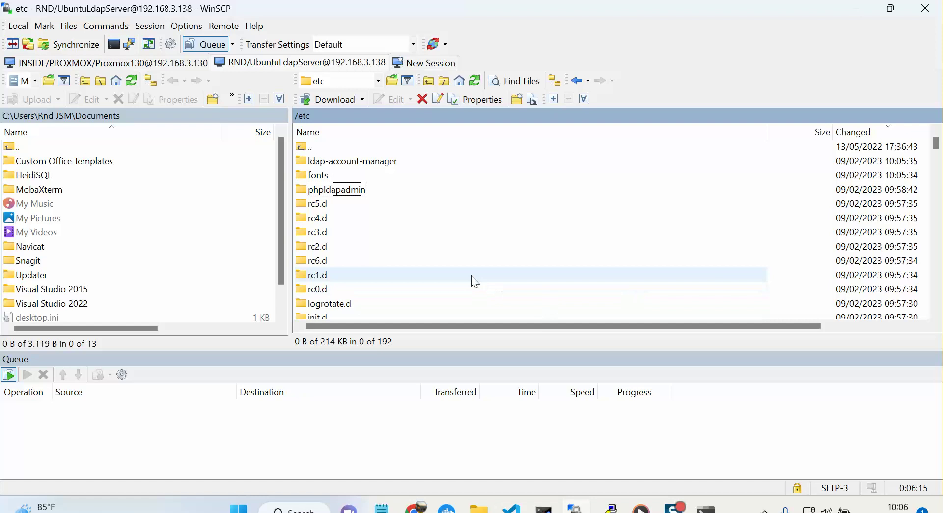
double_click(384, 169)
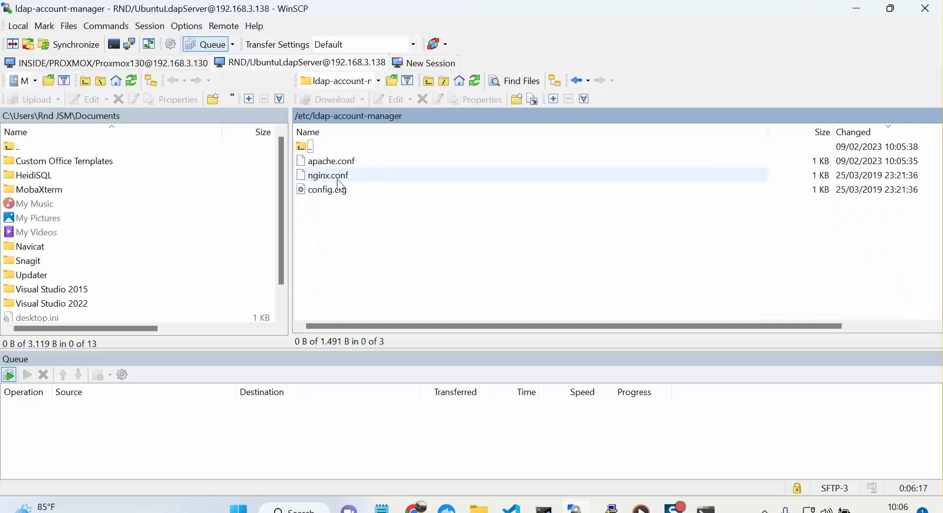
right_click(349, 196)
mouse_move(373, 214)
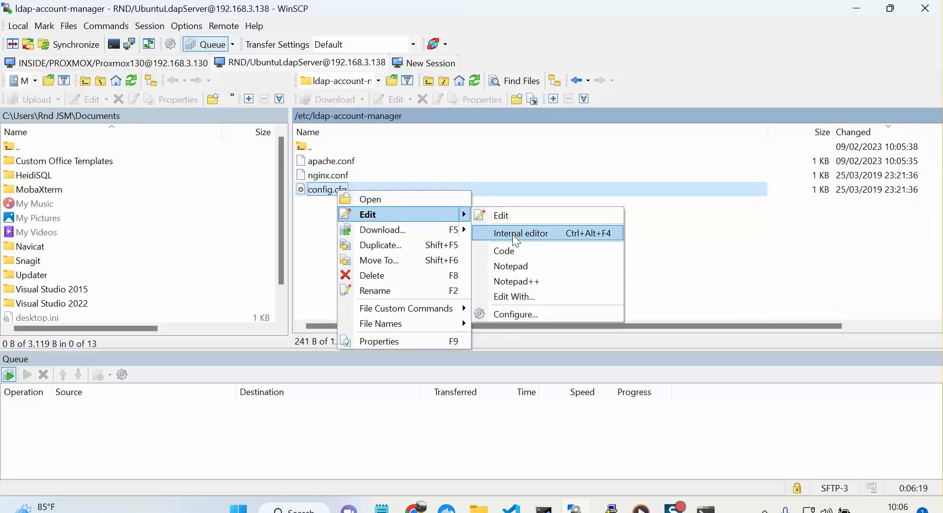
click(512, 234)
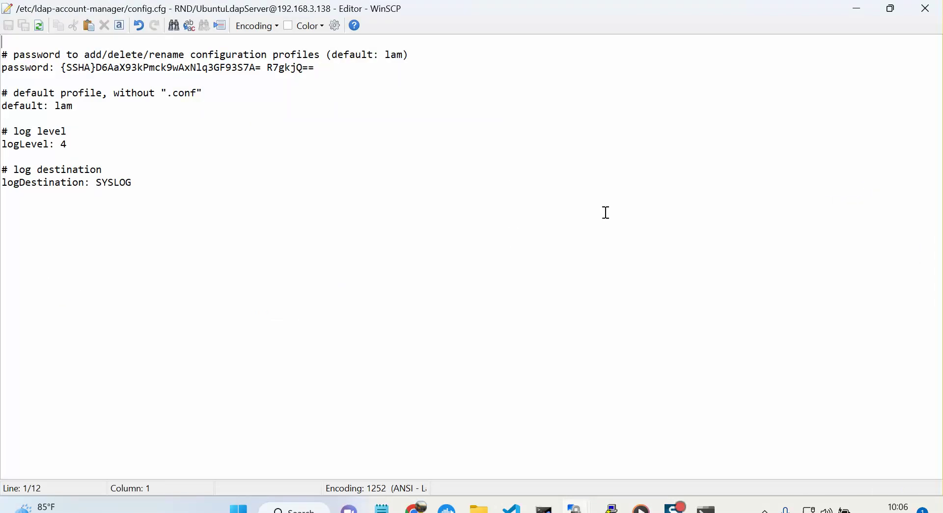
click(927, 7)
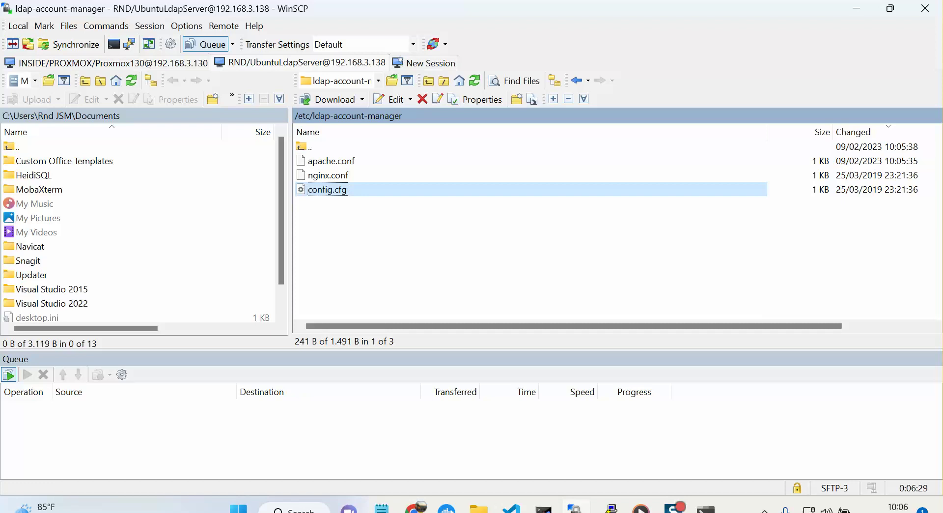
Return to /etc/ldap-account-manager via the root folder and bring up apache.conf's actions.
click(306, 115)
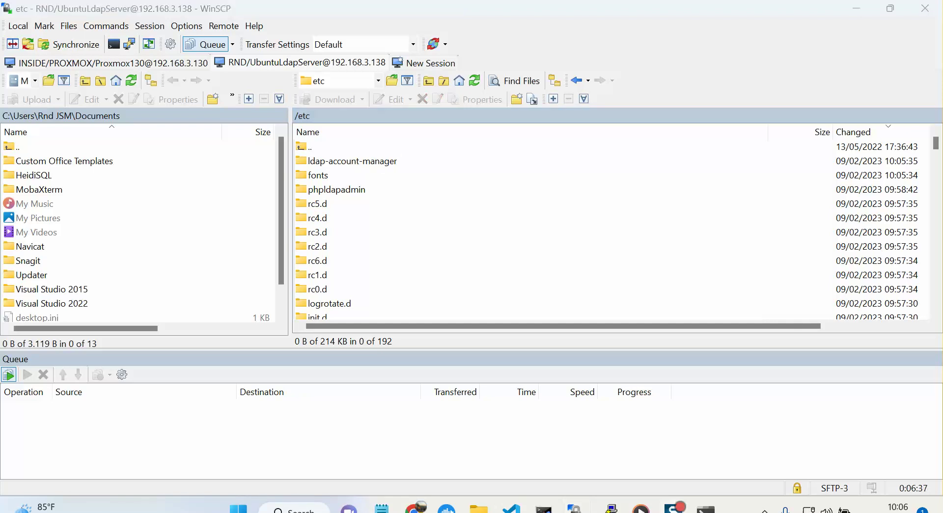
click(296, 116)
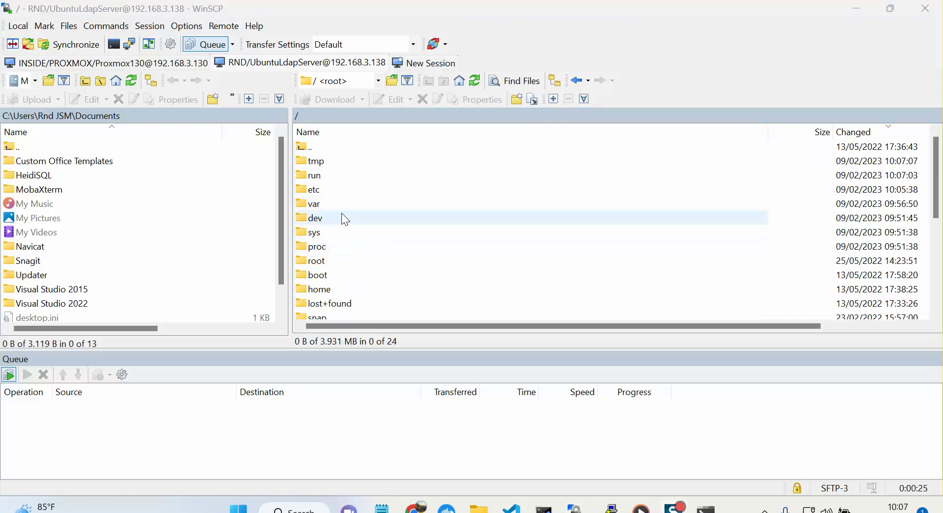
double_click(336, 190)
double_click(344, 161)
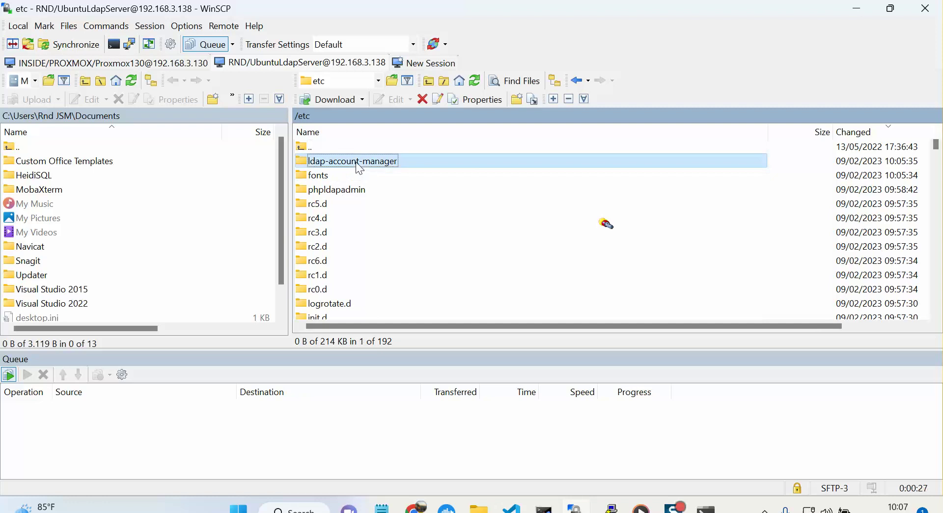
right_click(347, 162)
In apache.conf's tmp block, replace Options -Indexes with 'Require ip 127.0.0.1 192.168.3.0/24' and save.
mouse_move(395, 187)
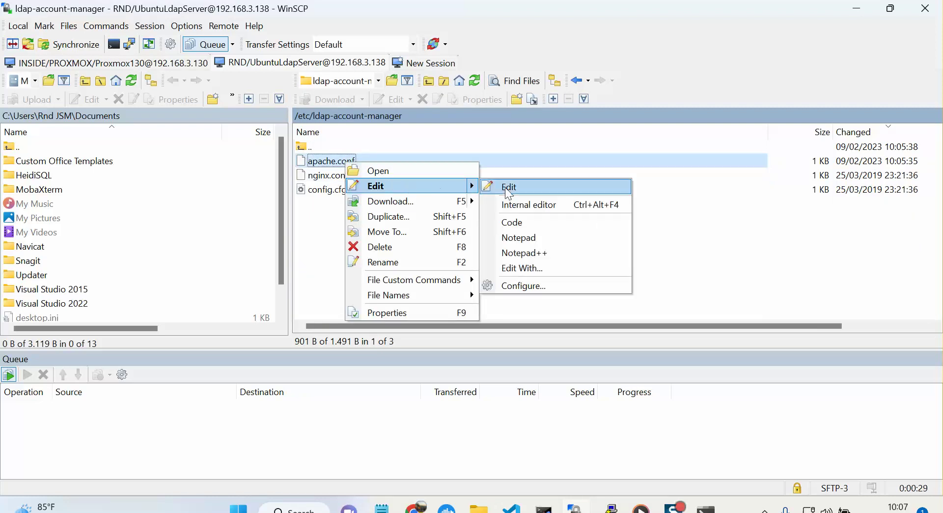
click(535, 201)
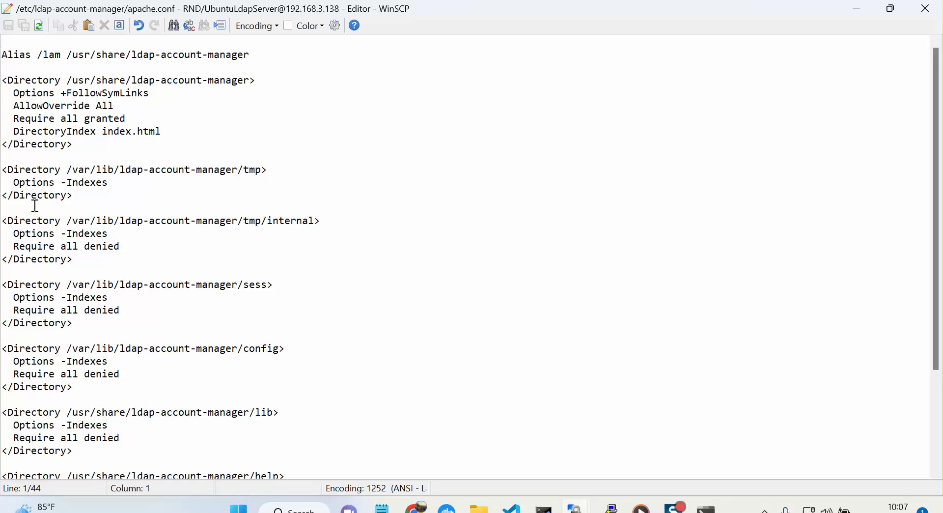
click(61, 182)
drag(109, 183, 13, 183)
key(BackSpace)
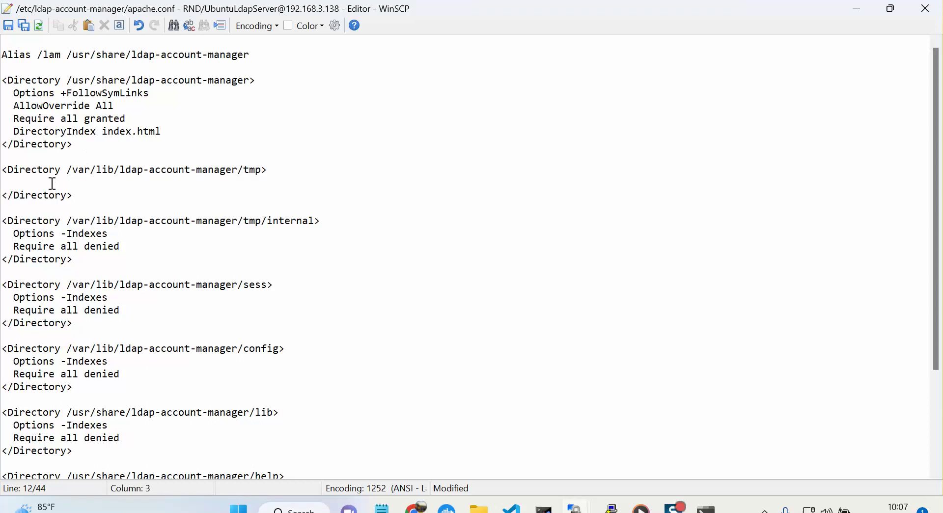
text(Require ip 127.0.0.1 192.168.)
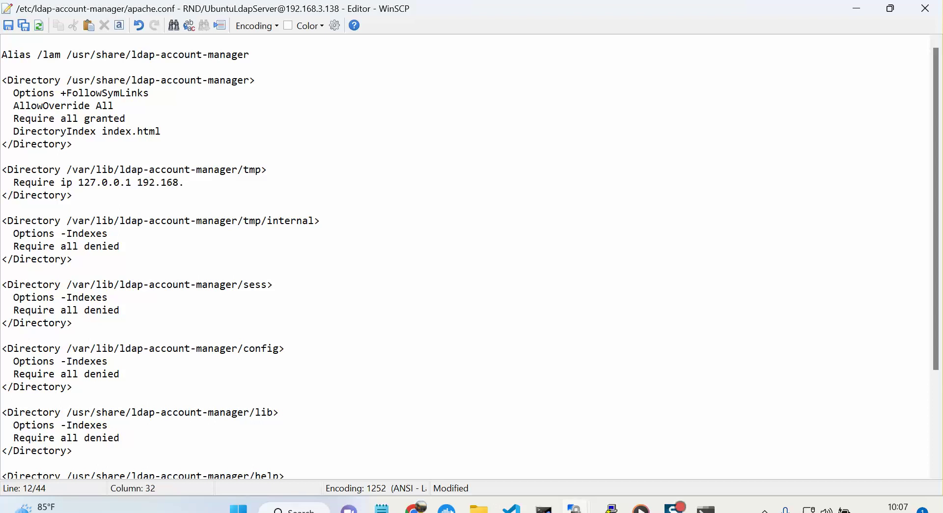
text(3.0/24)
click(9, 25)
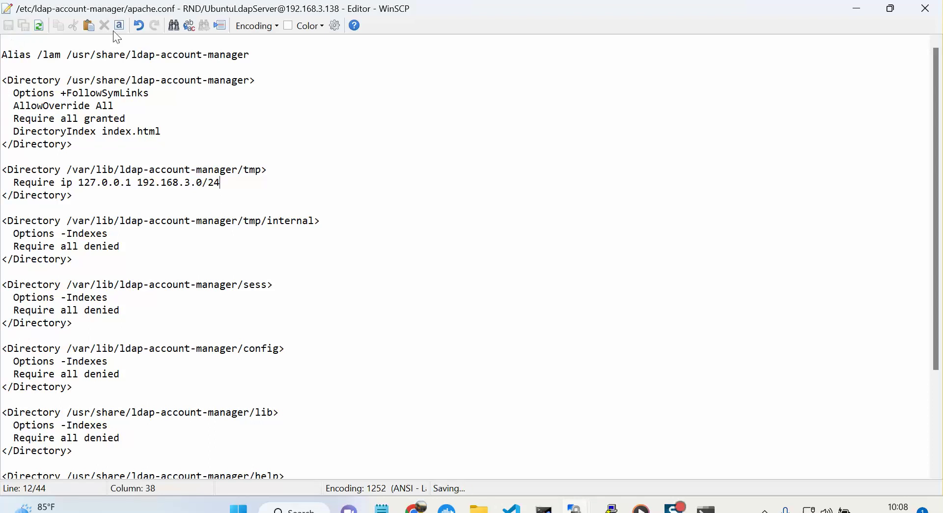
click(923, 9)
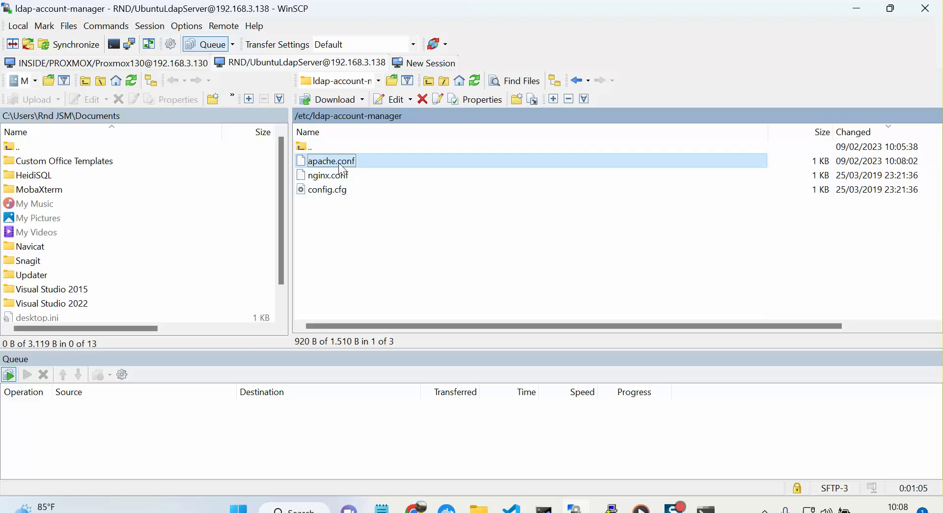
Run systemctl restart apache2 in the root@ldap PuTTY session.
click(612, 508)
click(661, 426)
text(syt)
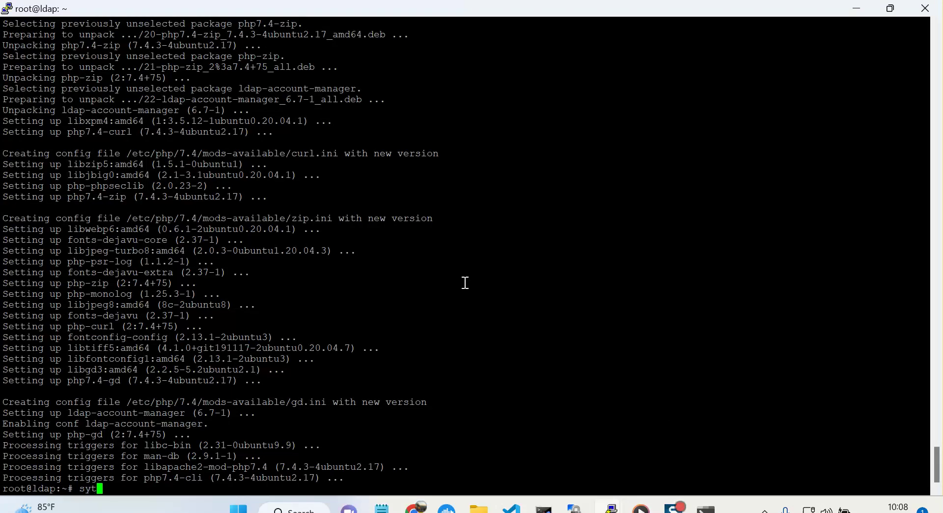
key(BackSpace)
text(stemctl restar)
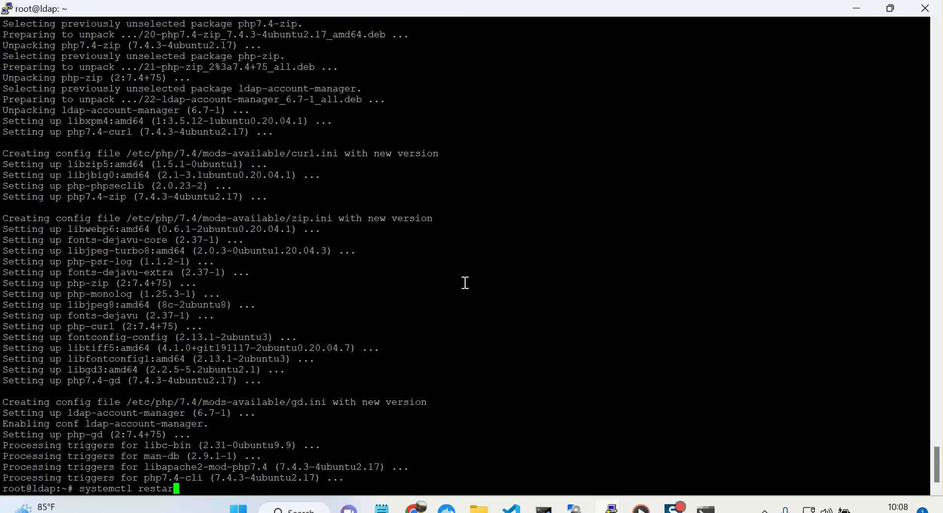
text(t apache2)
key(Return)
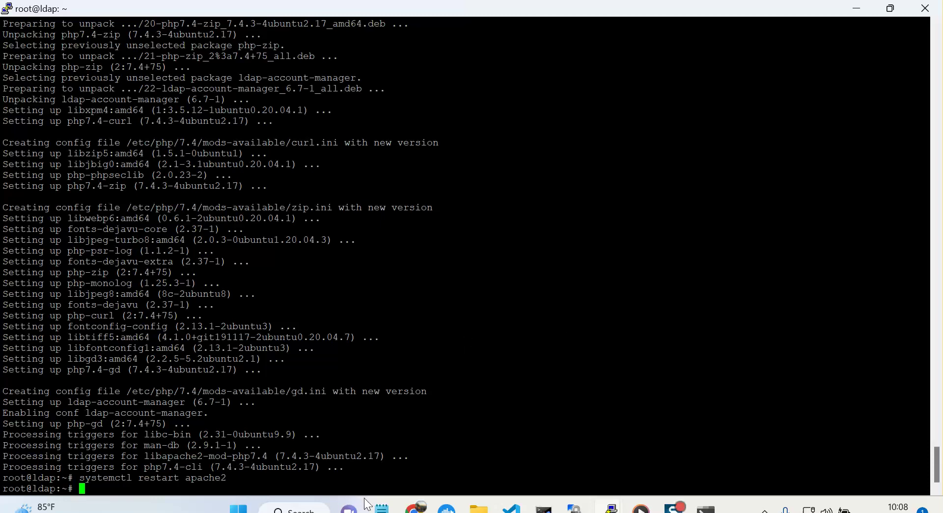
Open the LAM web interface at 192.168.3.138/lam in the browser.
mouse_move(382, 507)
mouse_move(415, 507)
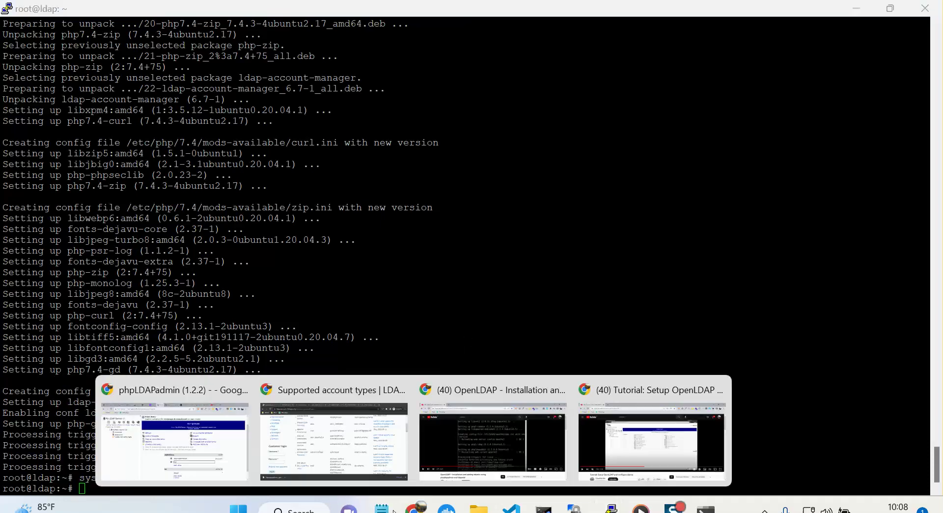
click(202, 444)
click(252, 39)
key(End)
drag(229, 40, 140, 42)
key(ctrl+c)
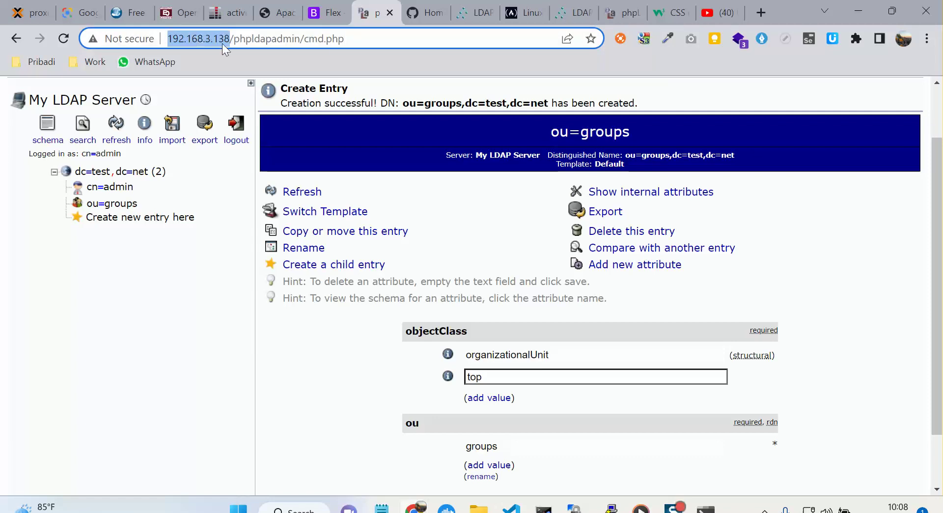
click(408, 13)
click(379, 38)
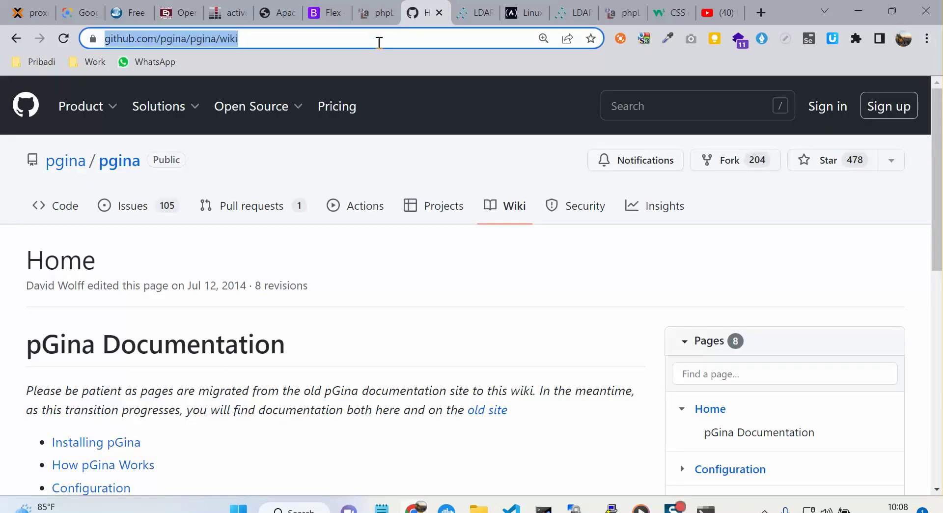
key(ctrl+v)
text(lam)
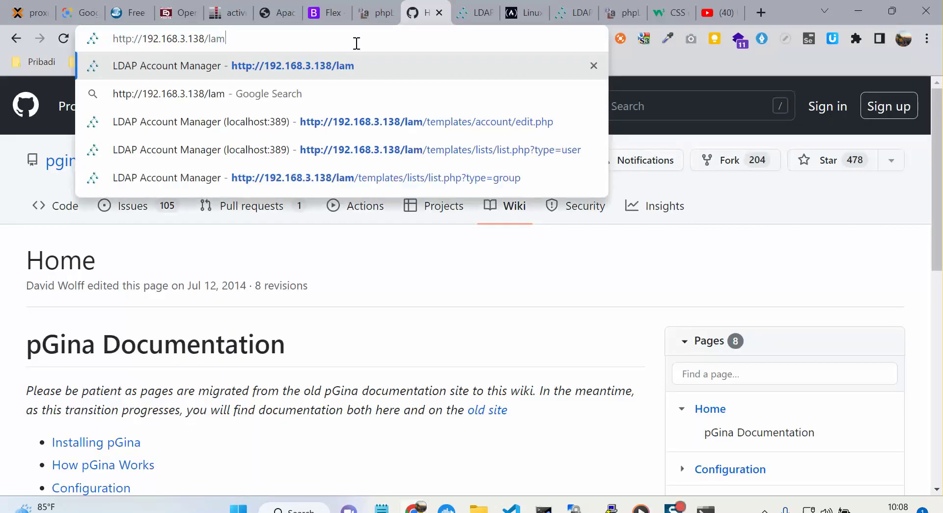
key(Return)
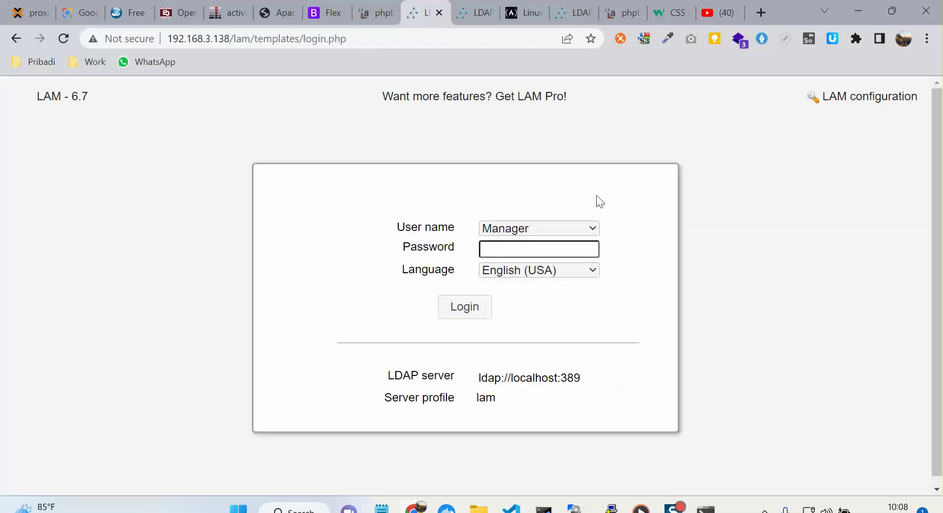
Go to LAM configuration, choose Edit server profiles and submit the profile password.
click(859, 98)
click(179, 261)
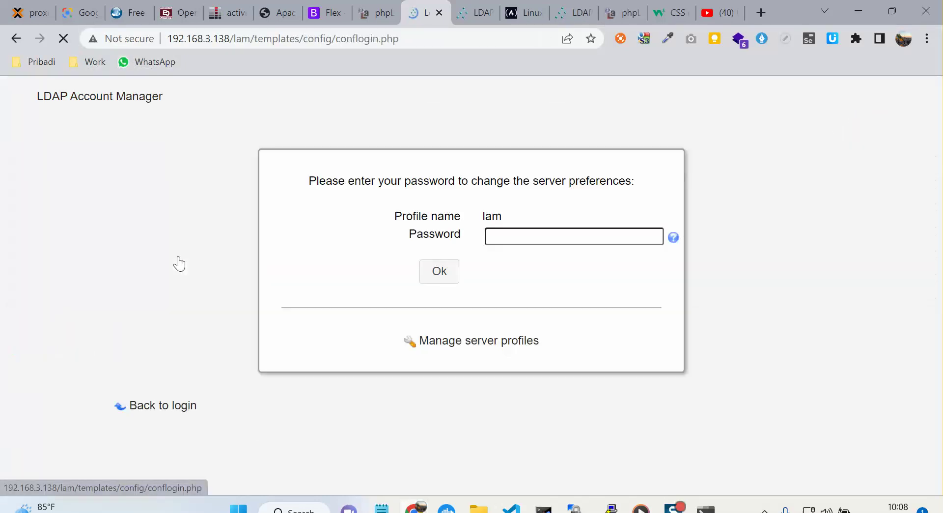
click(573, 240)
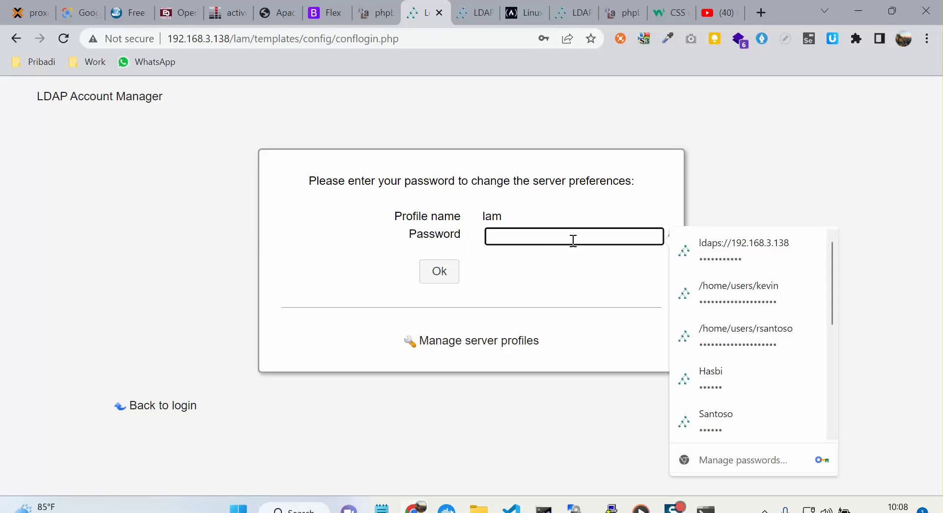
text(lam)
click(455, 275)
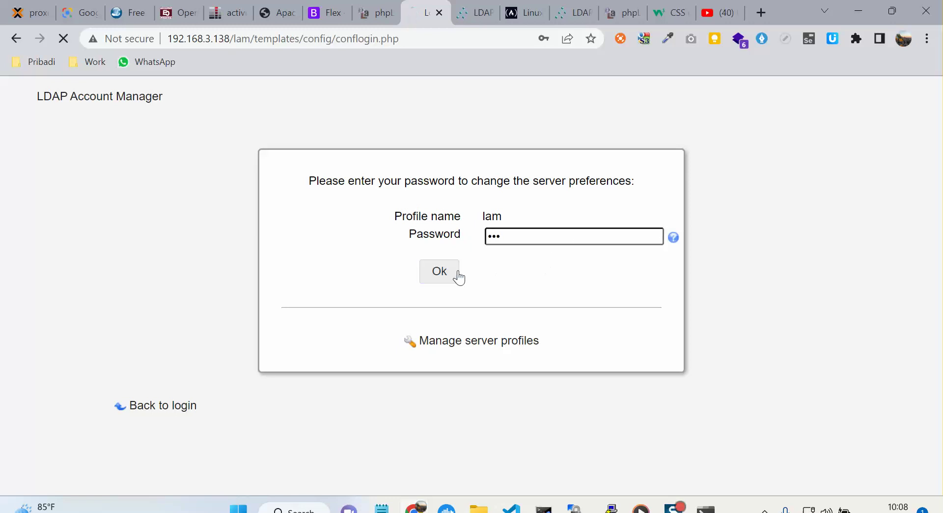
Change the Tree suffix to dc=test,dc=net.
triple_click(541, 238)
click(613, 281)
double_click(547, 282)
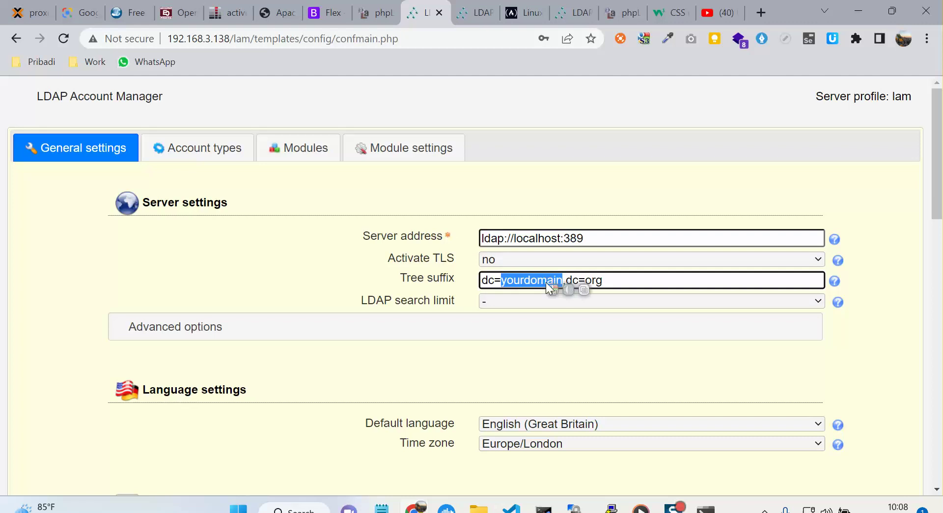
text(test)
double_click(550, 282)
text(ney)
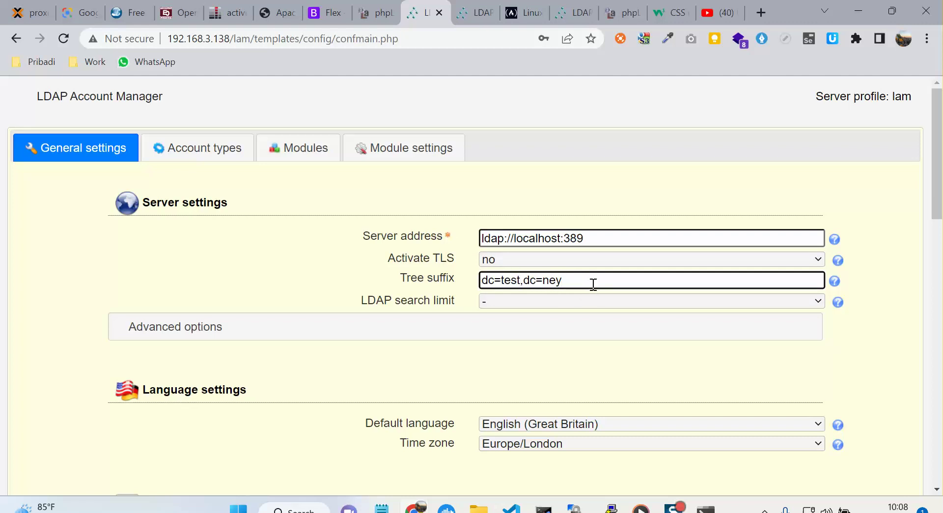
key(BackSpace)
text(t)
Set the default language to English (USA) and the time zone to Asia/Jakarta.
scroll(590, 295, down, 3)
click(580, 280)
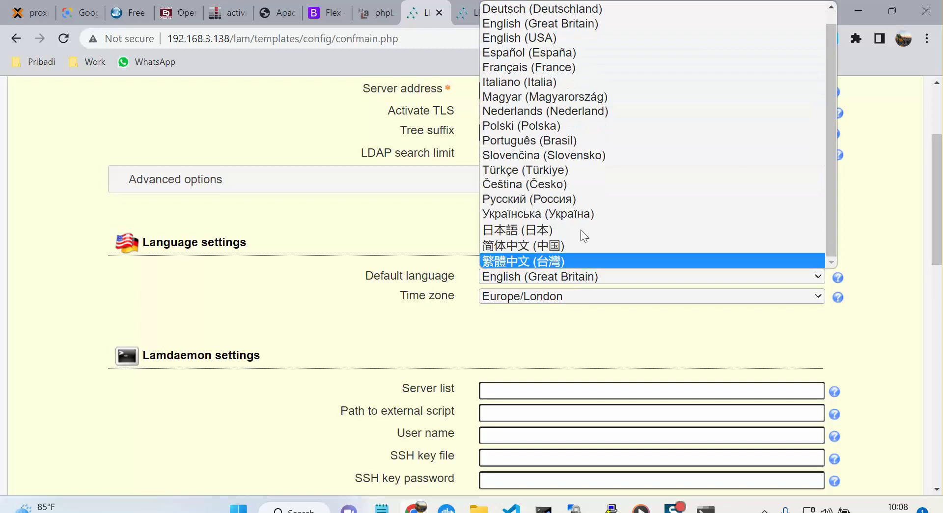
click(580, 37)
click(559, 298)
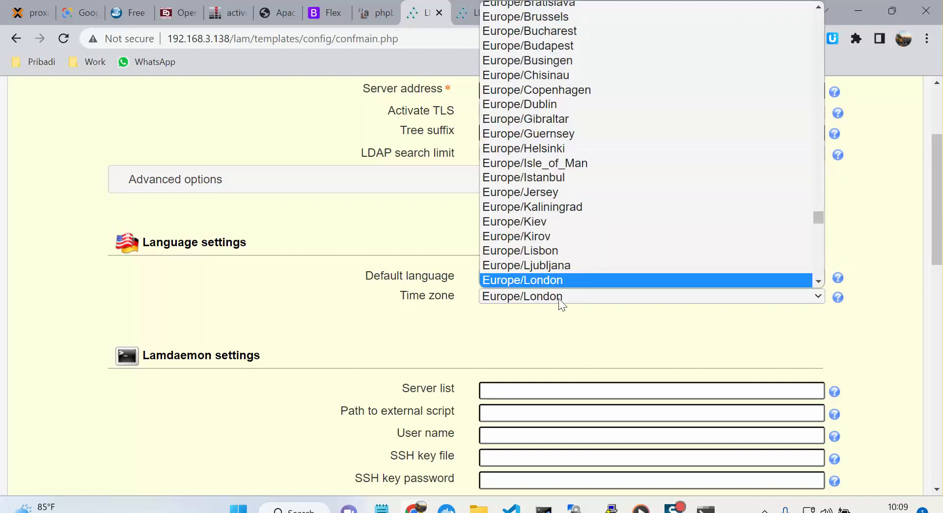
scroll(585, 246, up, 10)
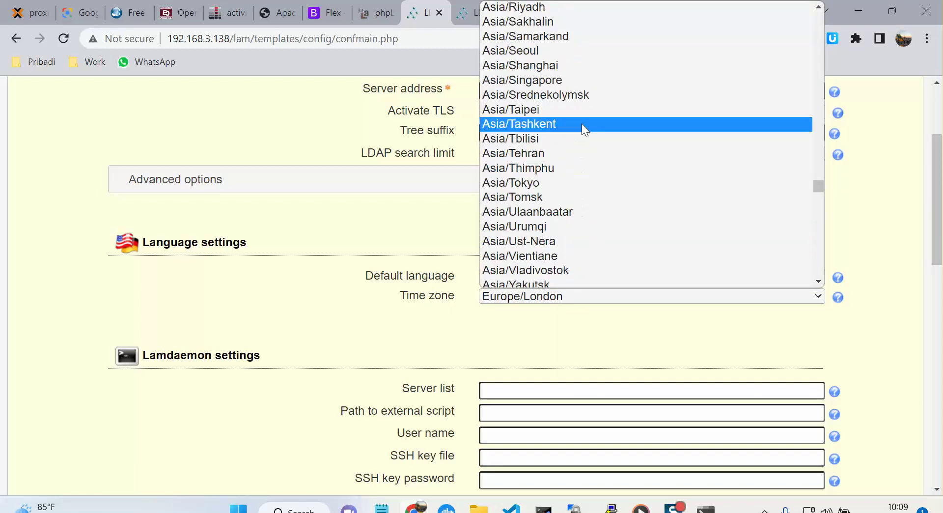
scroll(577, 162, up, 10)
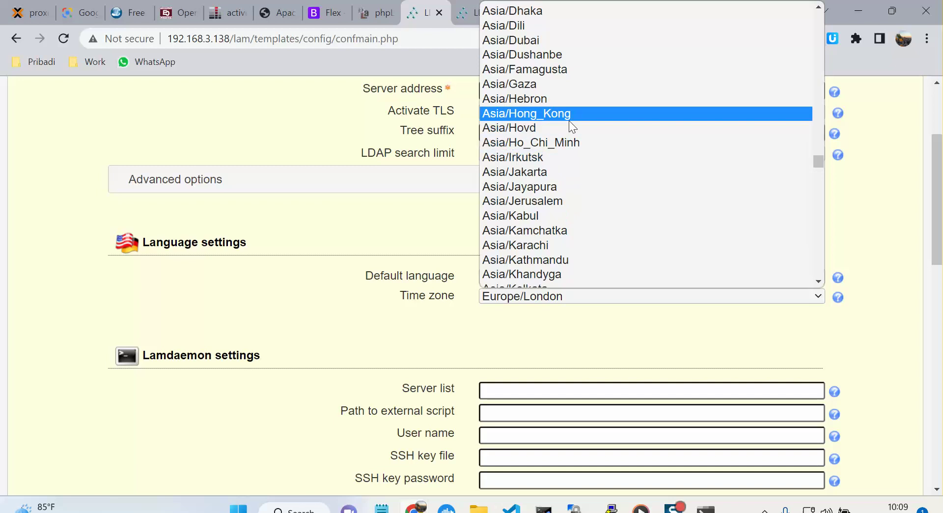
click(570, 171)
Change the list of valid users to cn=admin,dc=test,dc=net.
scroll(594, 234, down, 15)
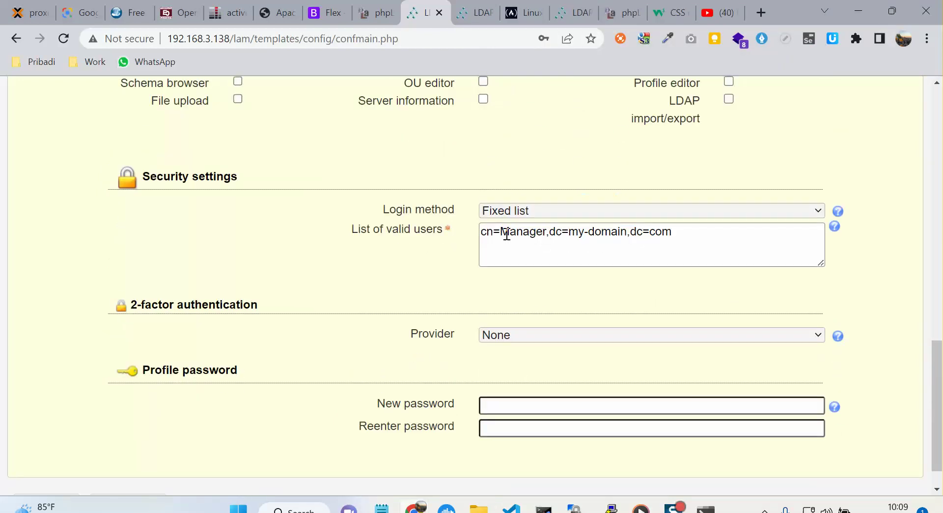
double_click(525, 238)
text(admin)
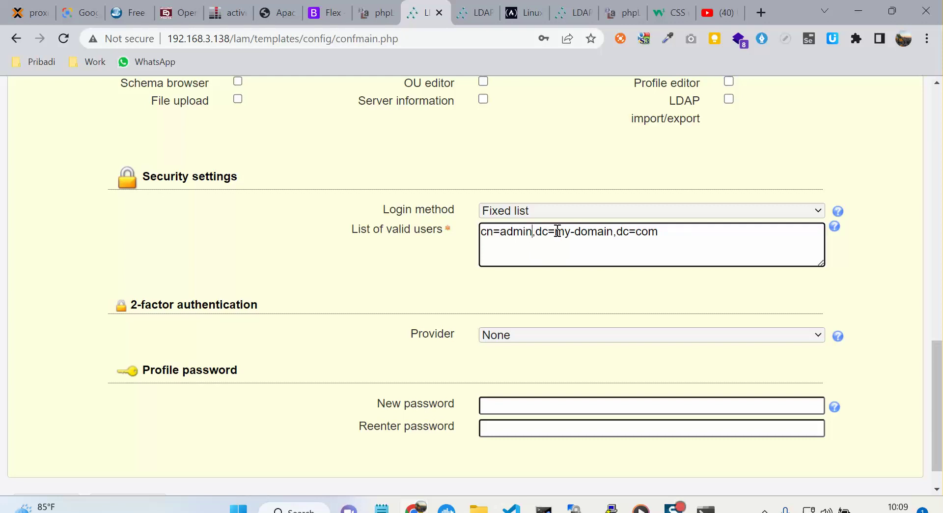
drag(556, 232, 614, 232)
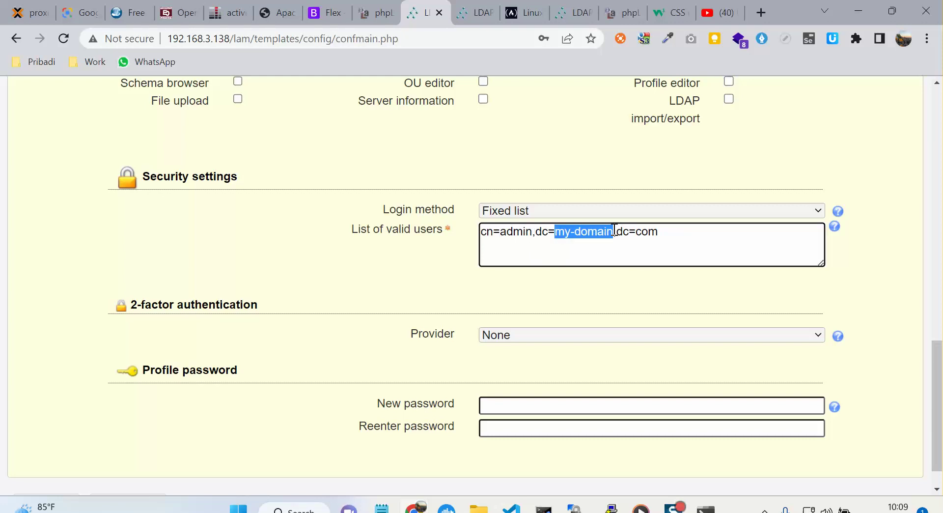
text(test)
double_click(605, 232)
text(net)
scroll(613, 242, down, 1)
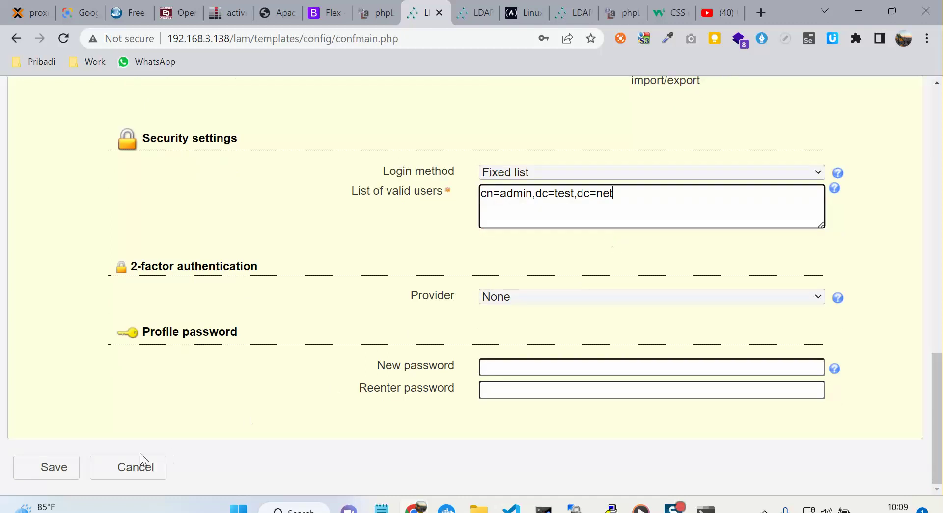
Paste the new profile password into both password fields, save, and reopen Edit server profiles.
click(514, 367)
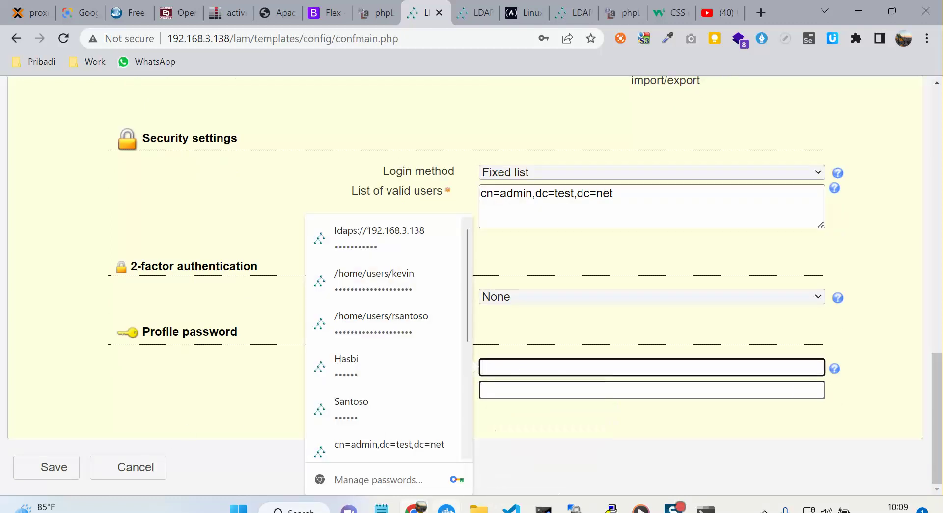
click(382, 509)
click(614, 450)
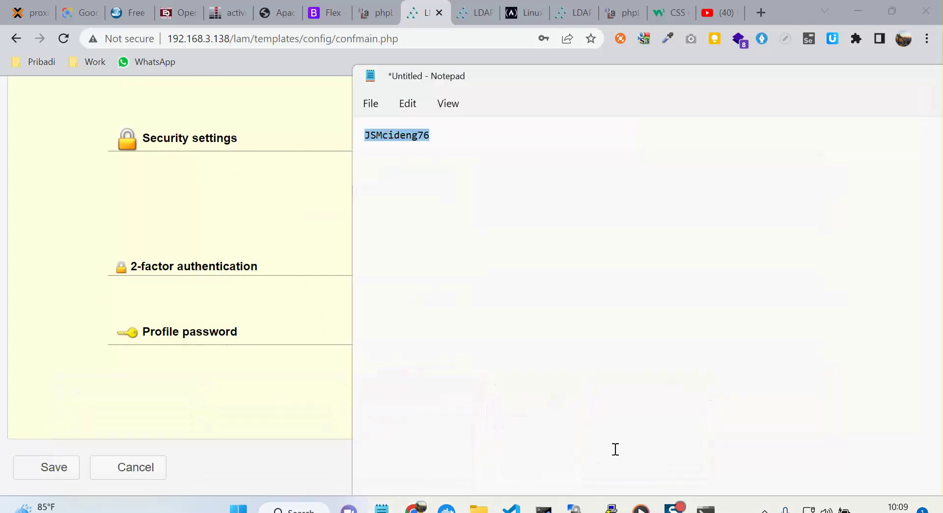
click(72, 376)
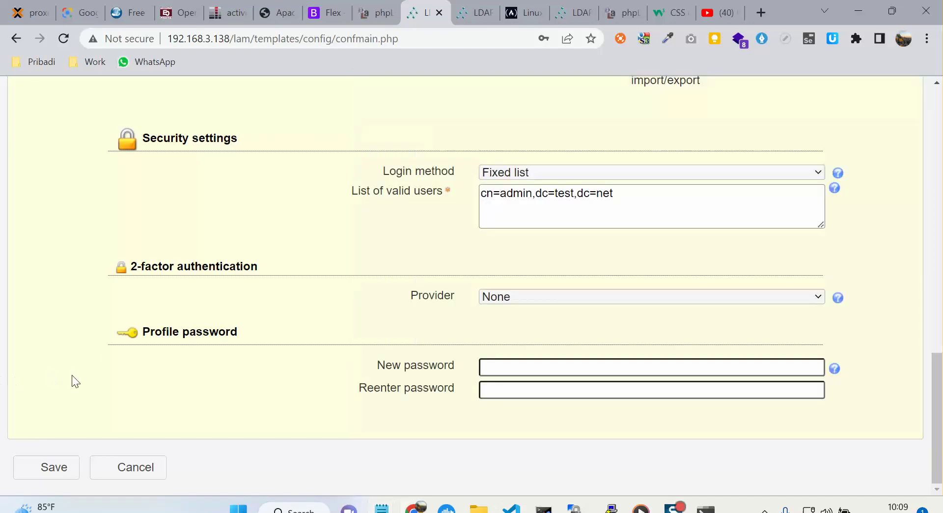
click(529, 366)
key(ctrl+v)
click(516, 390)
key(ctrl+v)
click(78, 470)
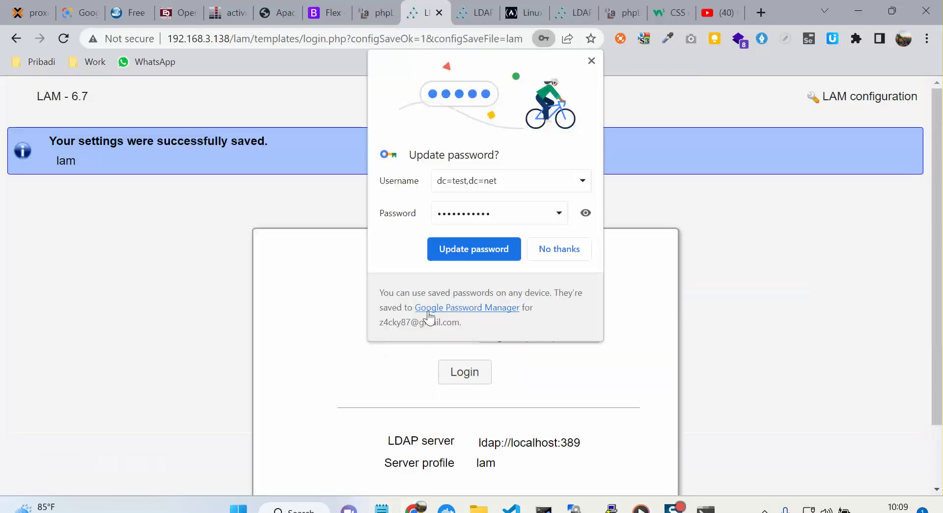
click(866, 97)
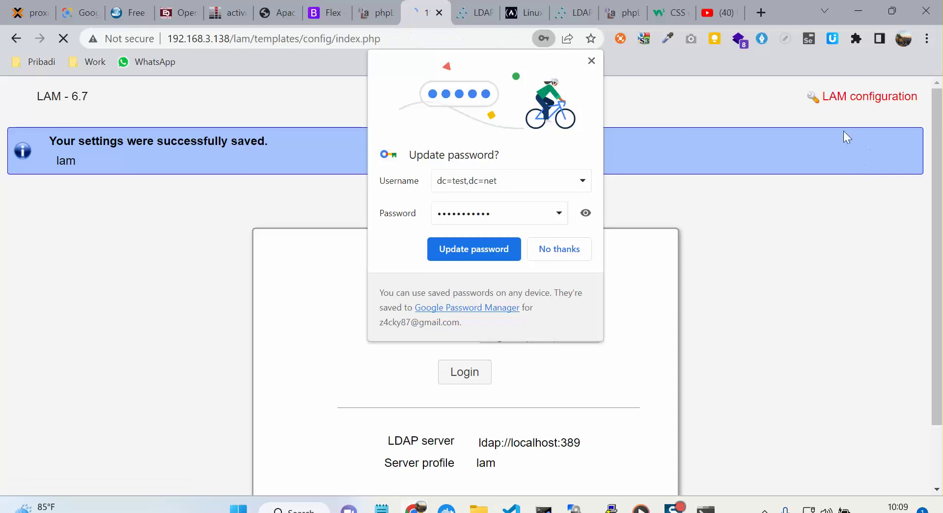
click(571, 253)
click(169, 255)
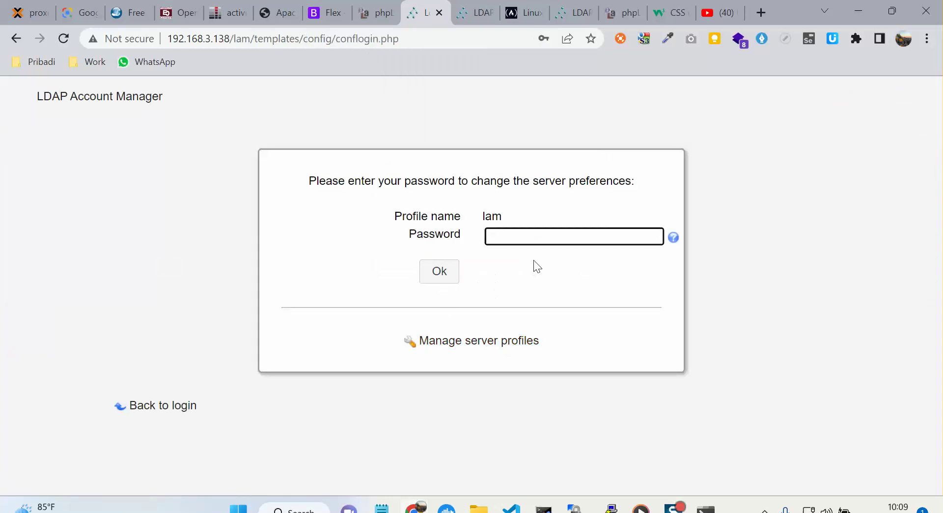
Submit the profile password and open the Account types settings.
key(ctrl+v)
click(447, 274)
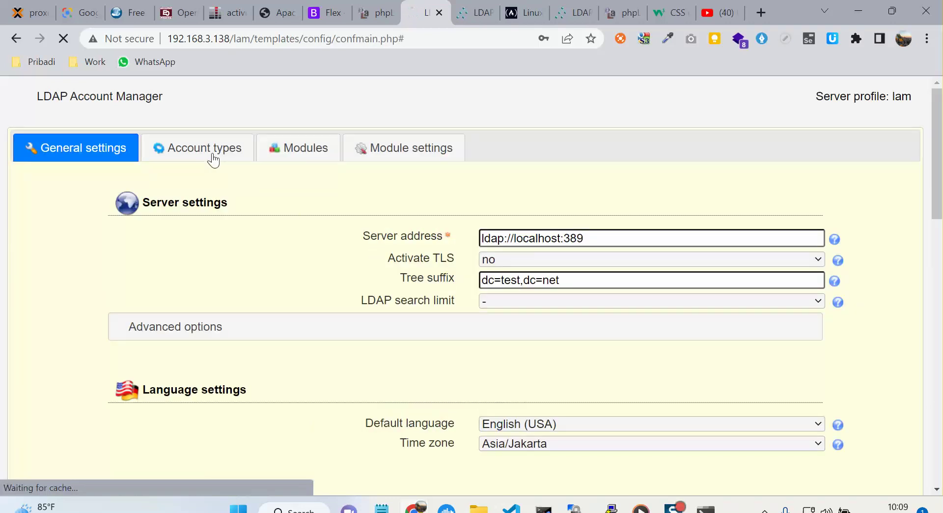
click(211, 156)
scroll(582, 266, down, 10)
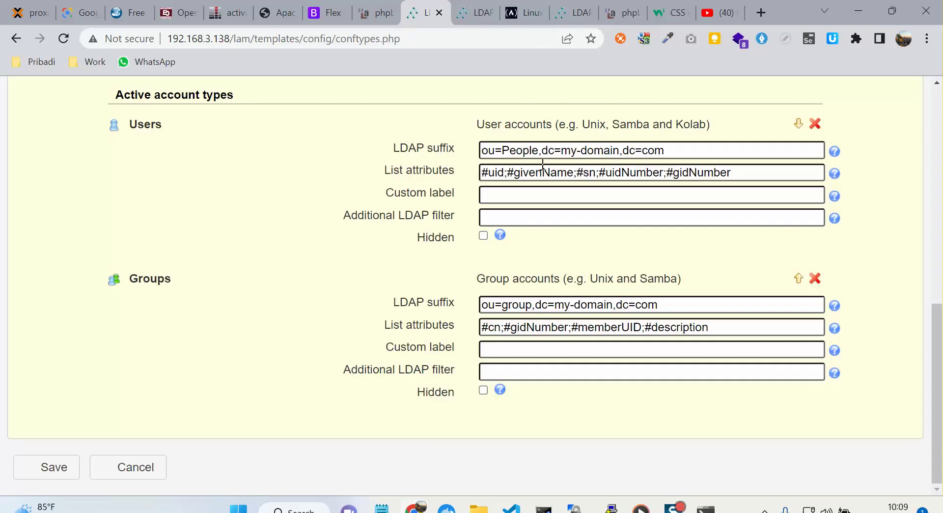
Change the Users LDAP suffix to ou=groups,dc=test,dc=net.
double_click(527, 152)
click(533, 304)
text(s)
double_click(525, 152)
text(gro)
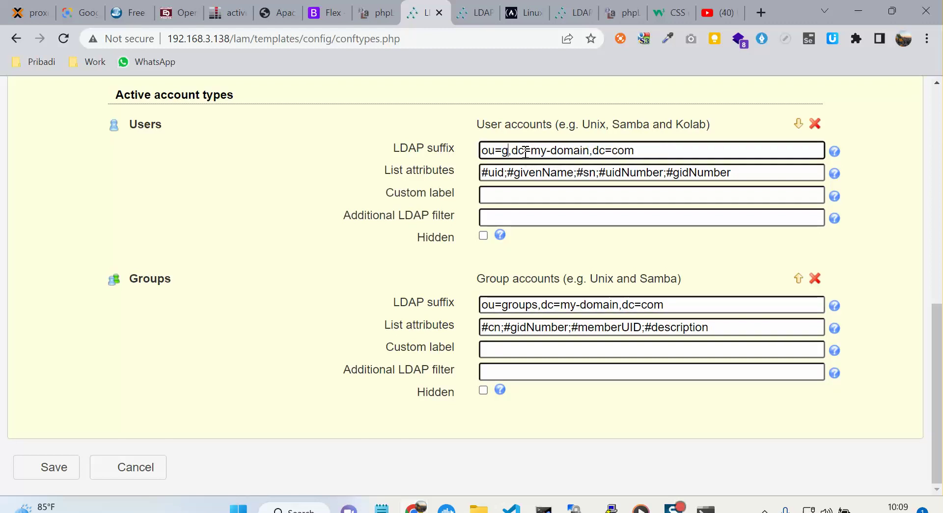
text(ups)
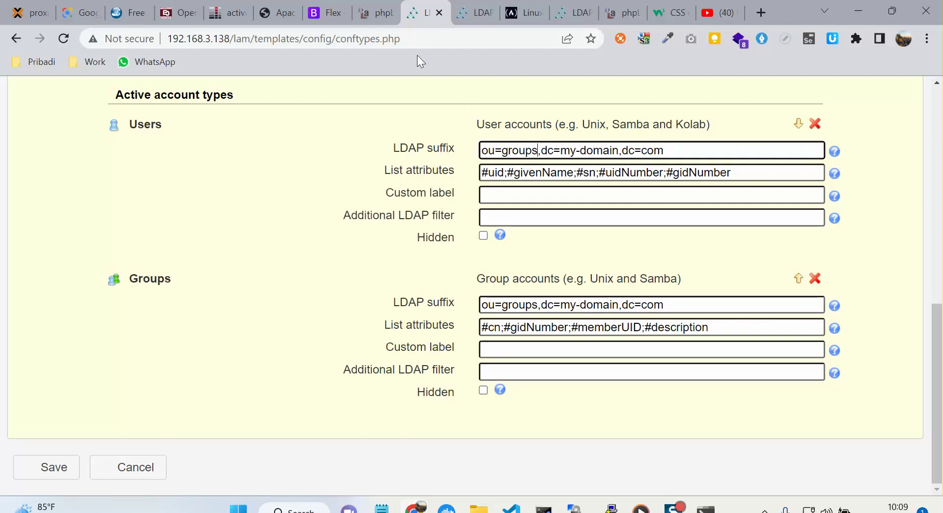
click(365, 17)
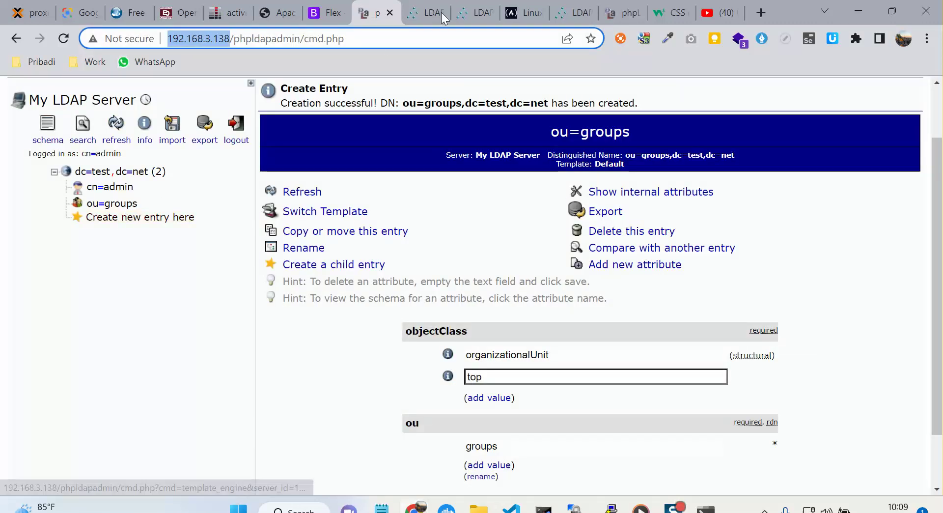
click(425, 13)
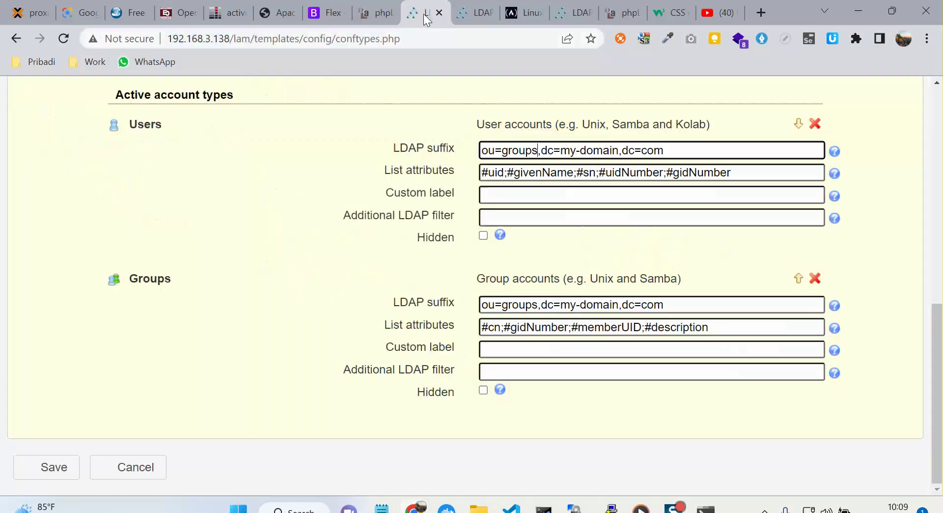
drag(617, 149, 560, 150)
text(test)
double_click(609, 151)
text(net)
Change the Groups LDAP suffix to ou=groups,dc=test,dc=net and save the profile.
drag(567, 304, 618, 305)
text(net)
double_click(569, 305)
text(test)
double_click(615, 305)
text(net)
scroll(889, 258, up, 2)
scroll(889, 258, up, 8)
scroll(889, 258, down, 10)
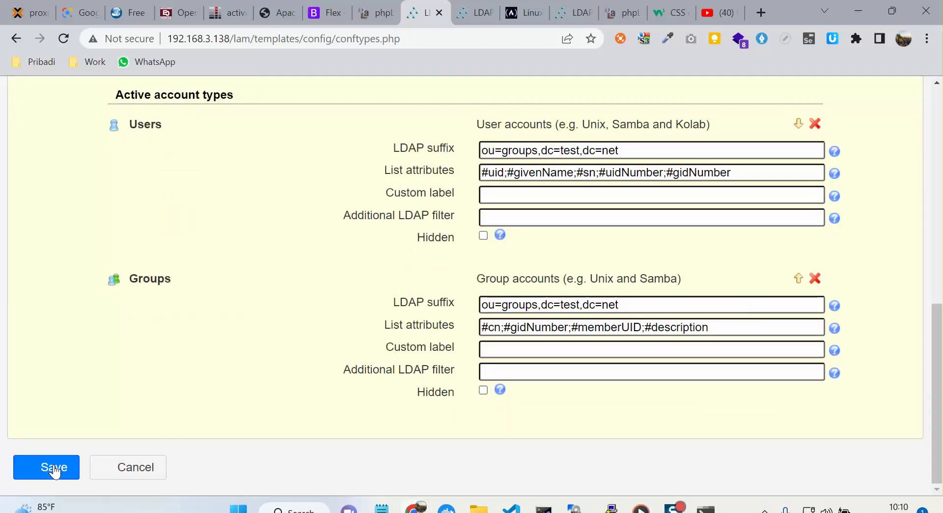
click(54, 470)
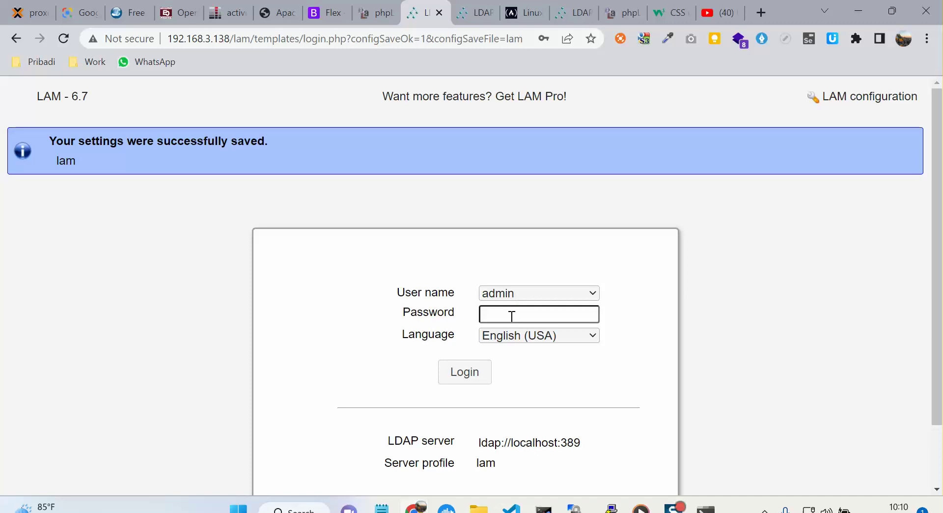
Paste the admin password and log in to LDAP Account Manager as admin.
click(512, 316)
right_click(512, 316)
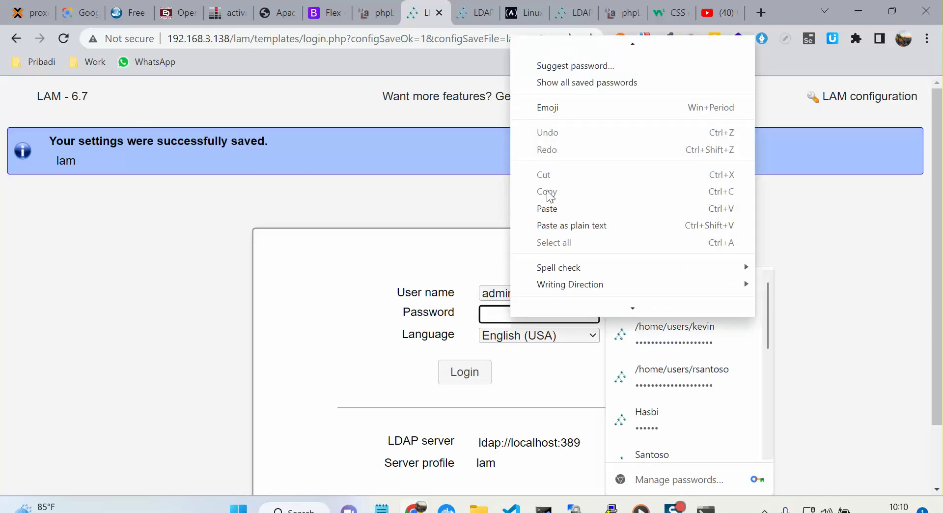
click(551, 208)
click(448, 375)
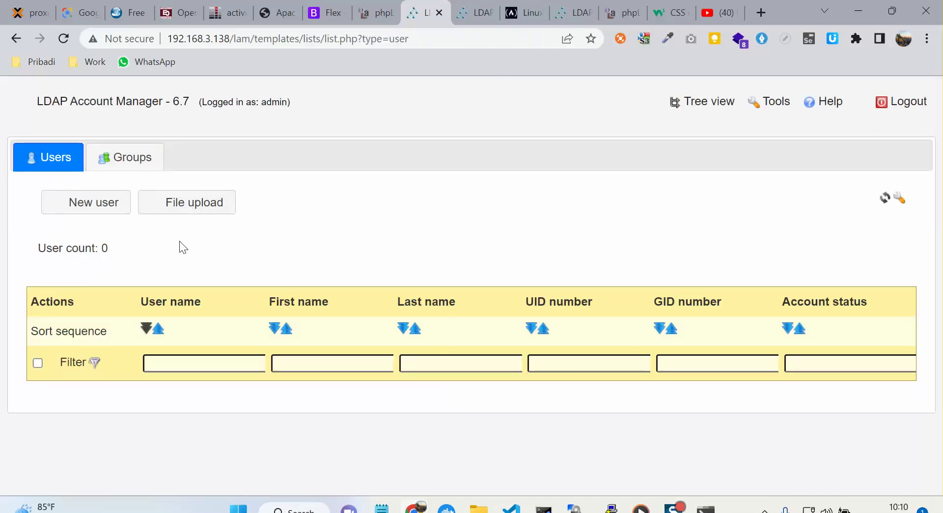
Create a new group named IT in the Groups list and save it.
click(127, 166)
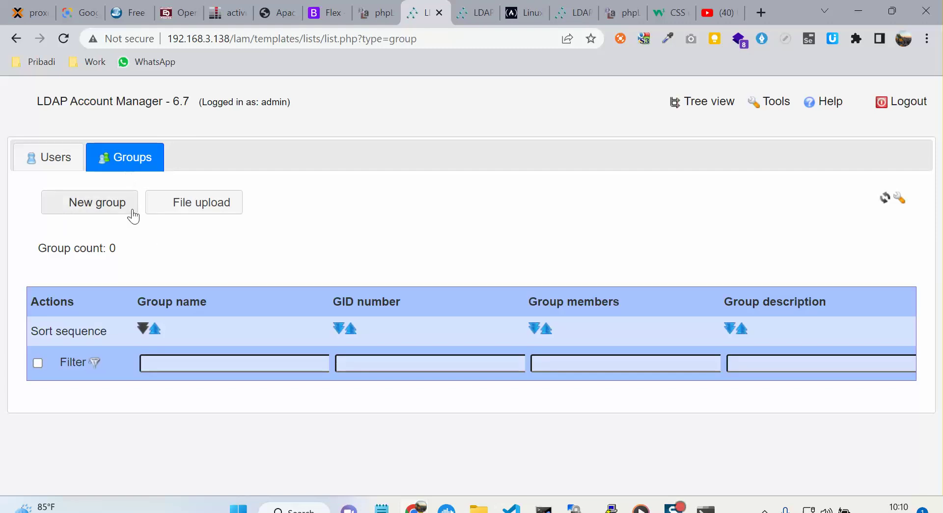
click(109, 209)
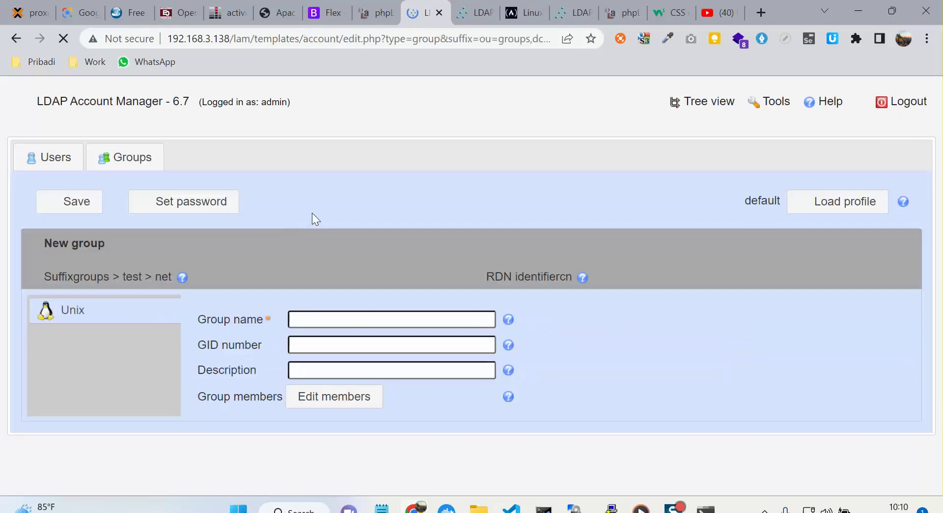
click(331, 315)
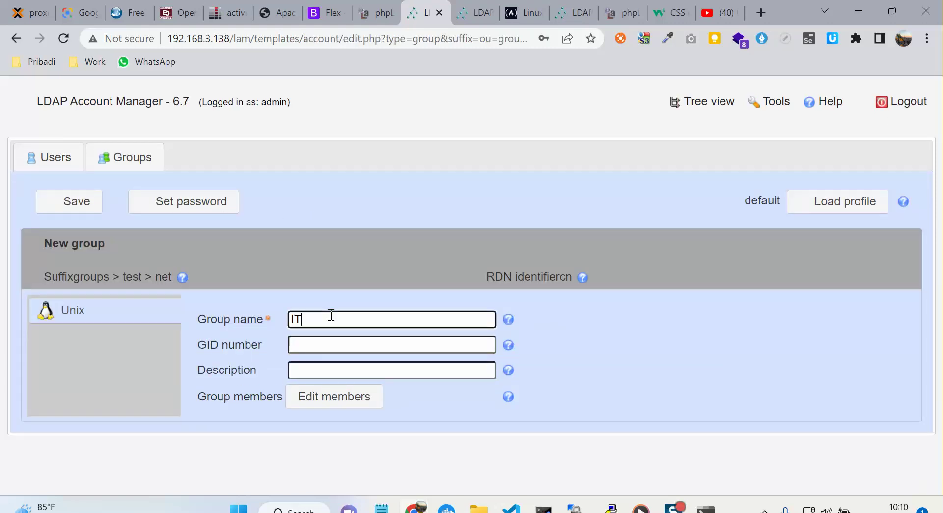
click(73, 206)
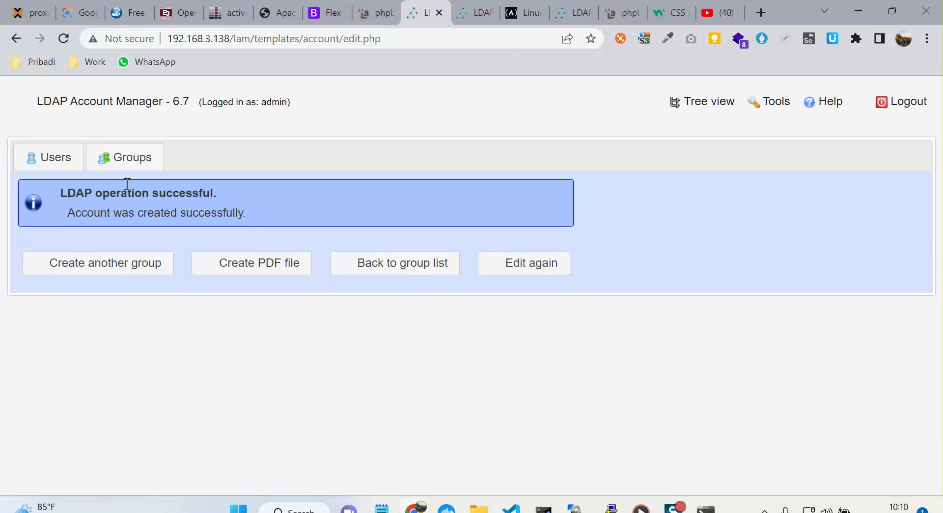
click(60, 164)
Start a new user and fill in the user's first and last name.
click(109, 209)
click(347, 321)
click(374, 349)
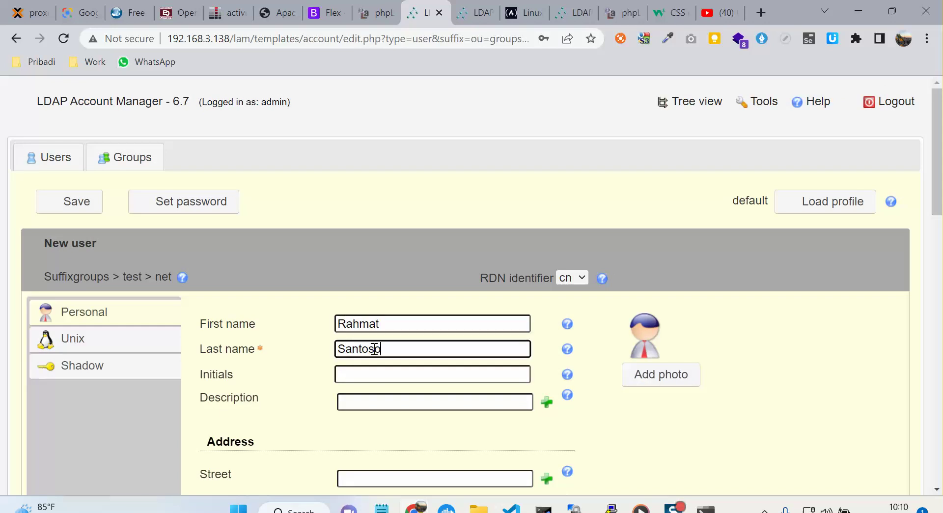
On the Unix tab, replace the suggested user name with the new login name.
click(77, 350)
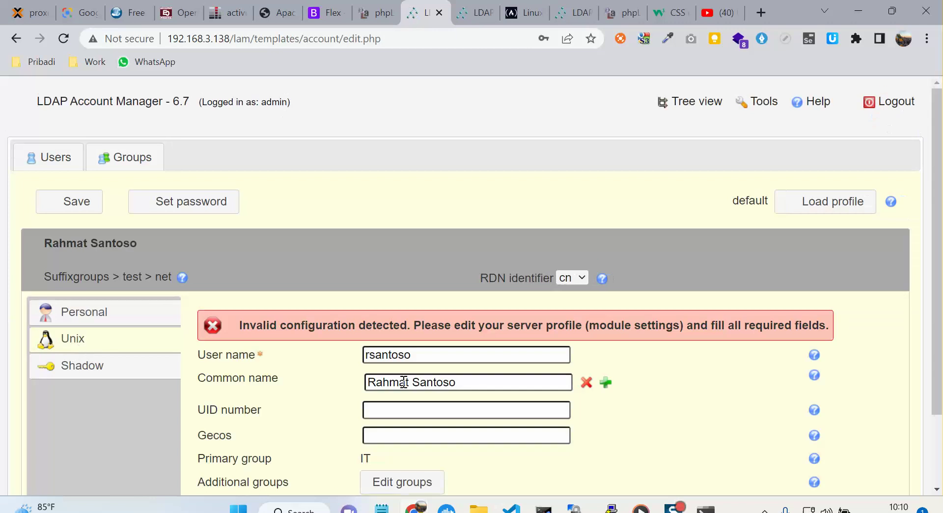
drag(427, 359, 307, 355)
text(s)
key(BackSpace)
text(rahmat)
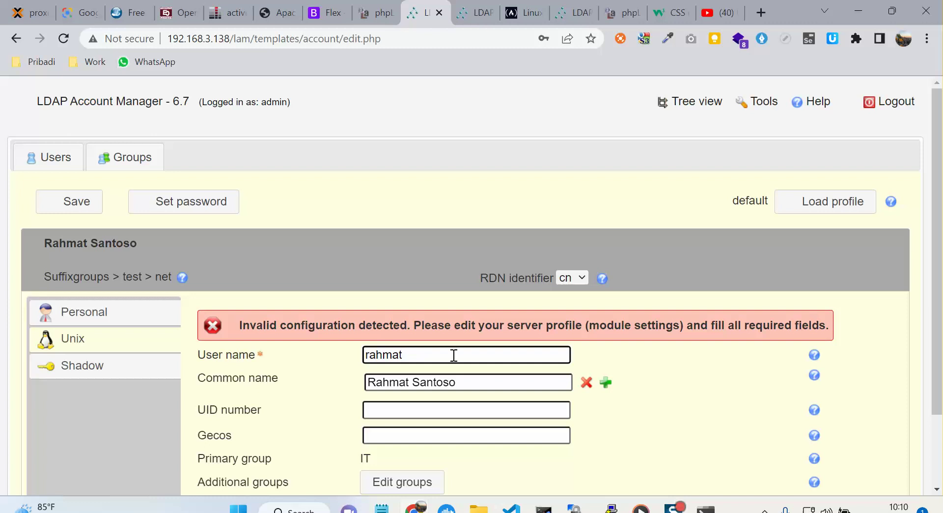
scroll(454, 355, down, 2)
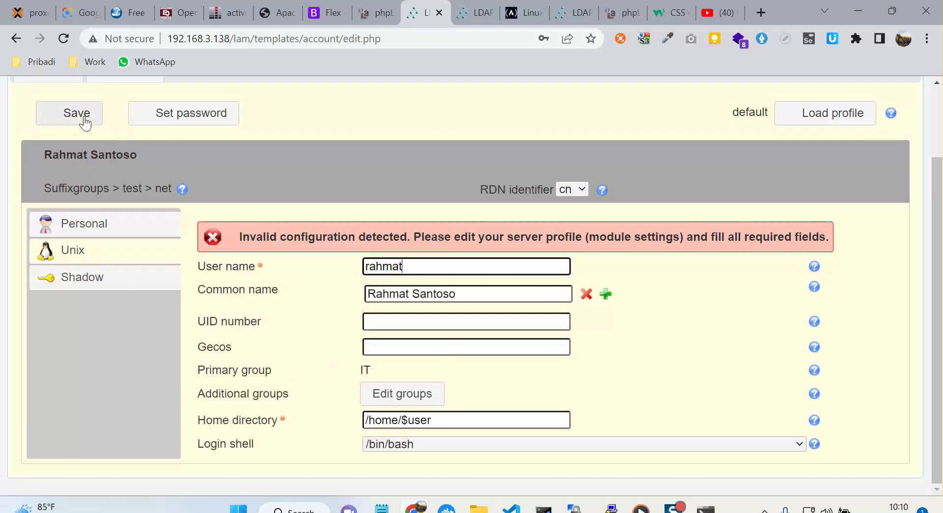
Set and confirm the user's password, then save the new user account.
click(181, 113)
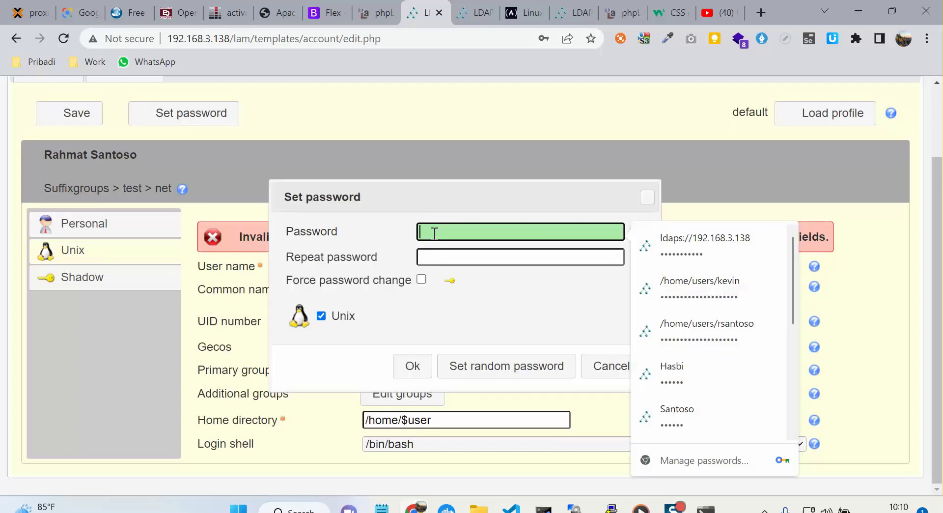
key(super+r)
text(NOTEPAD)
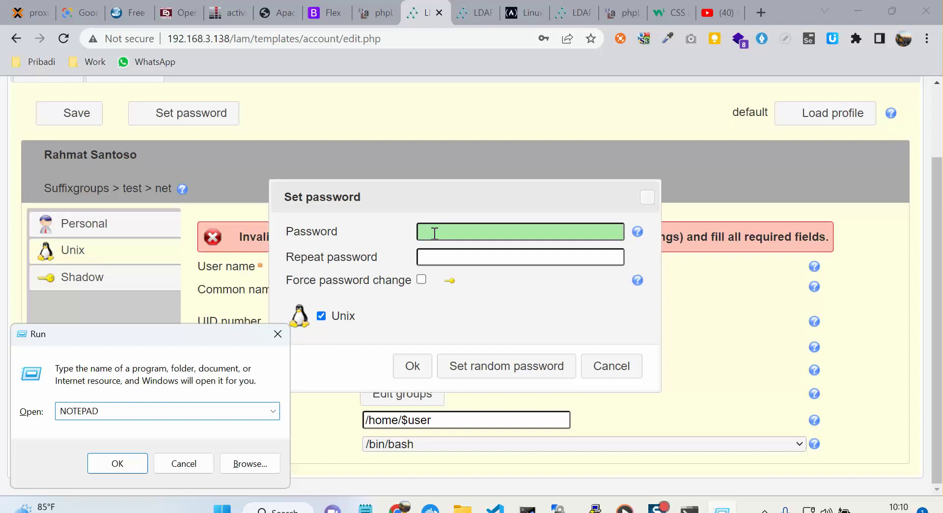
key(Return)
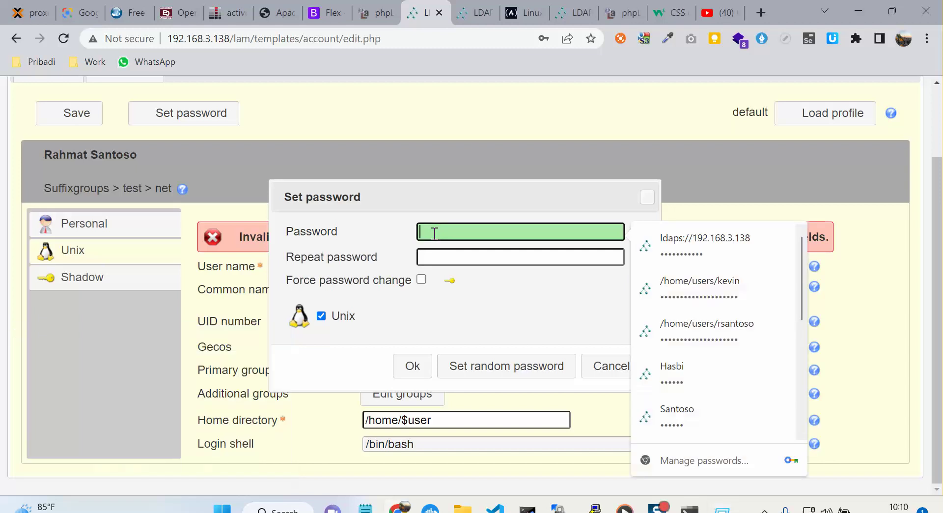
text(aa)
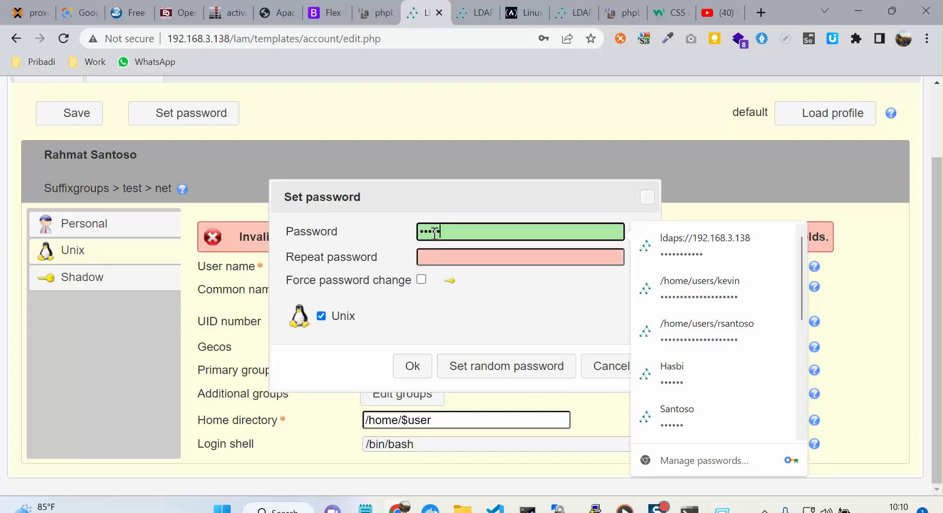
click(436, 251)
text(aaaaaa)
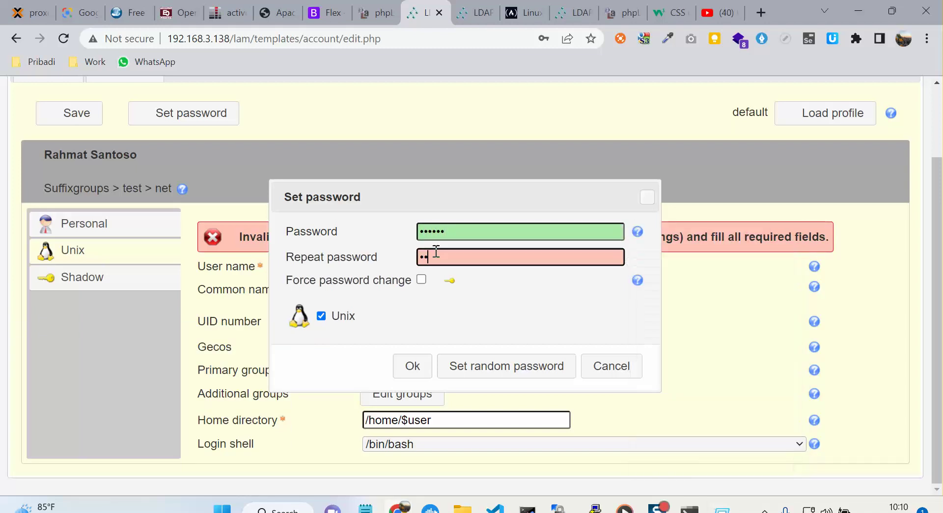
click(419, 370)
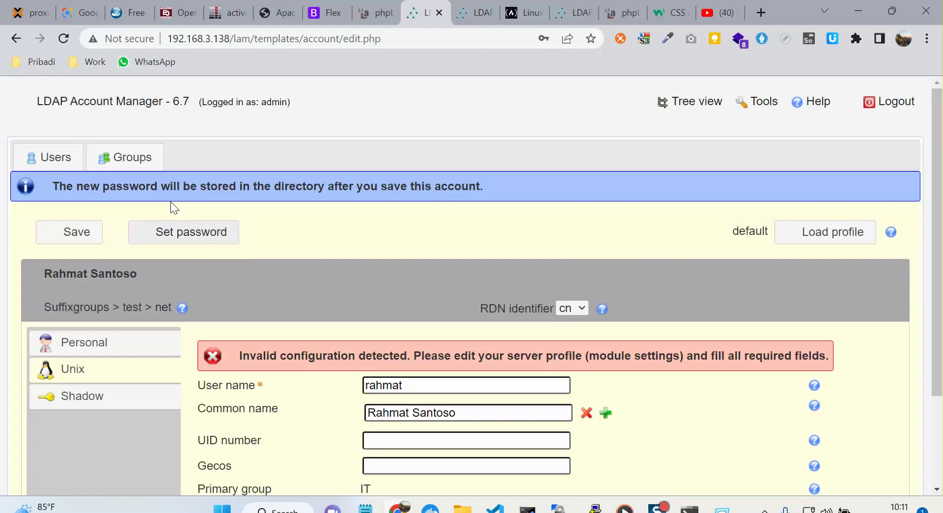
click(79, 236)
click(570, 249)
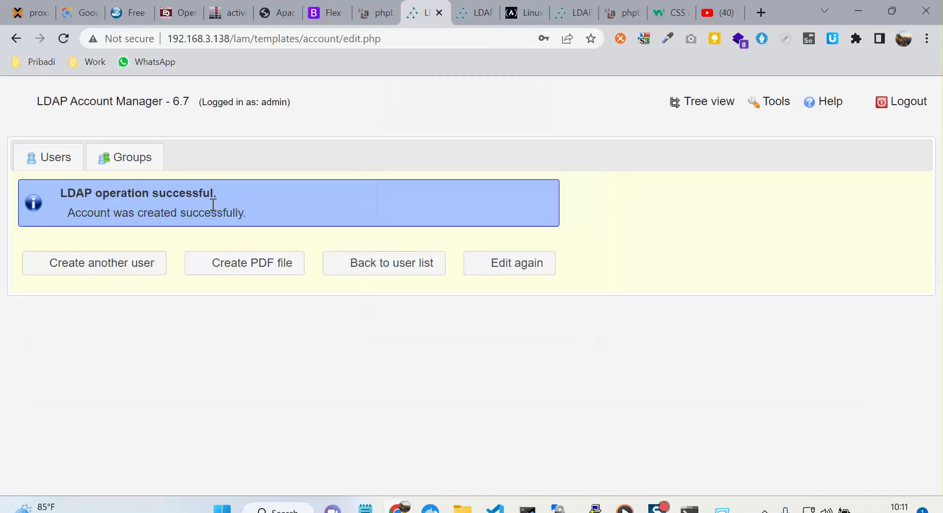
View the Users list, now showing one account with UID 10000 in group IT.
click(58, 162)
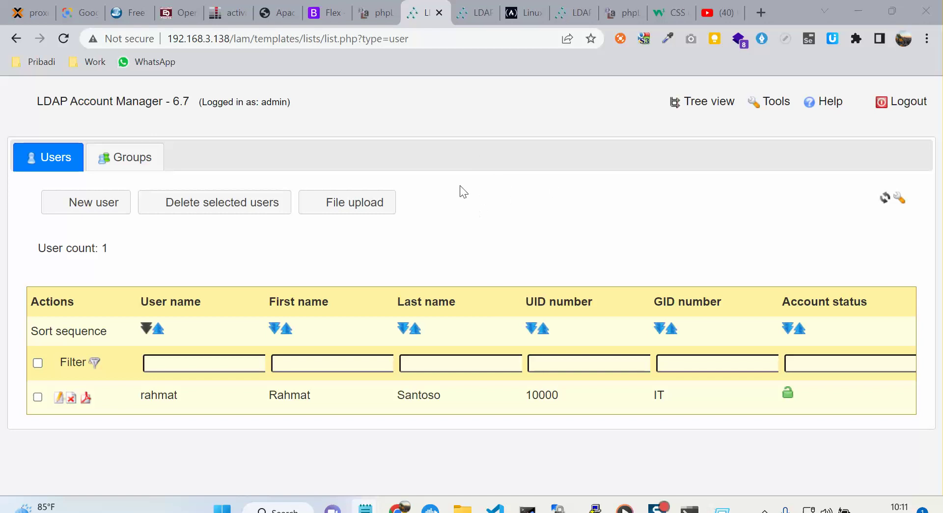
mouse_move(596, 509)
click(228, 40)
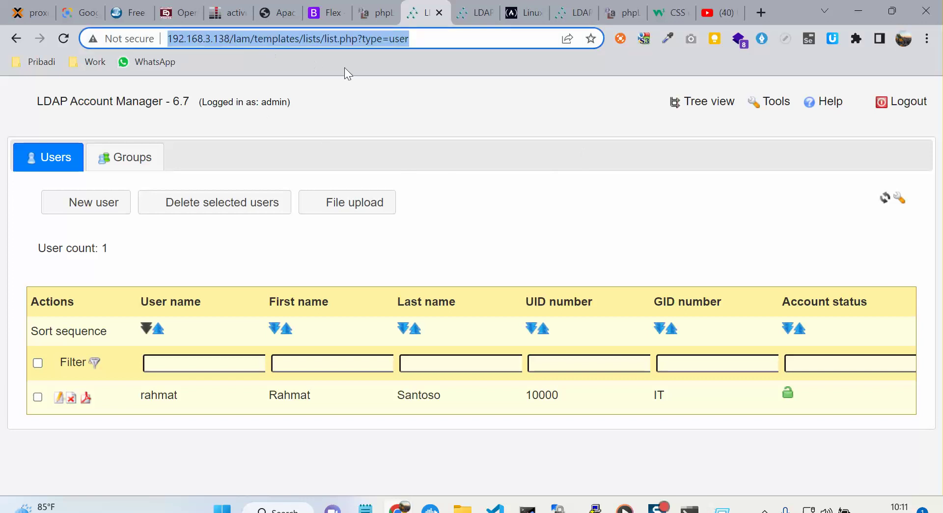
click(432, 125)
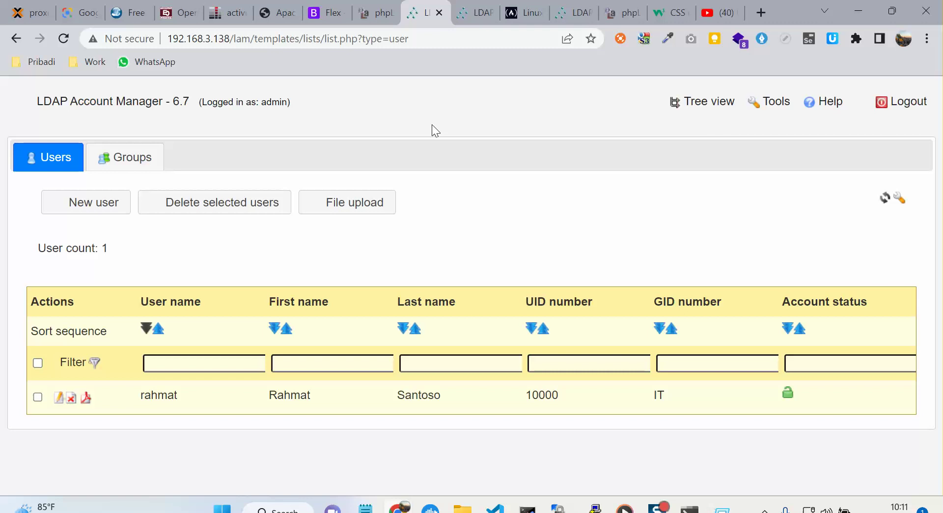
Launch PuTTY via Win+R and open an SSH session to 192.168.3.136.
key(super+r)
text(p)
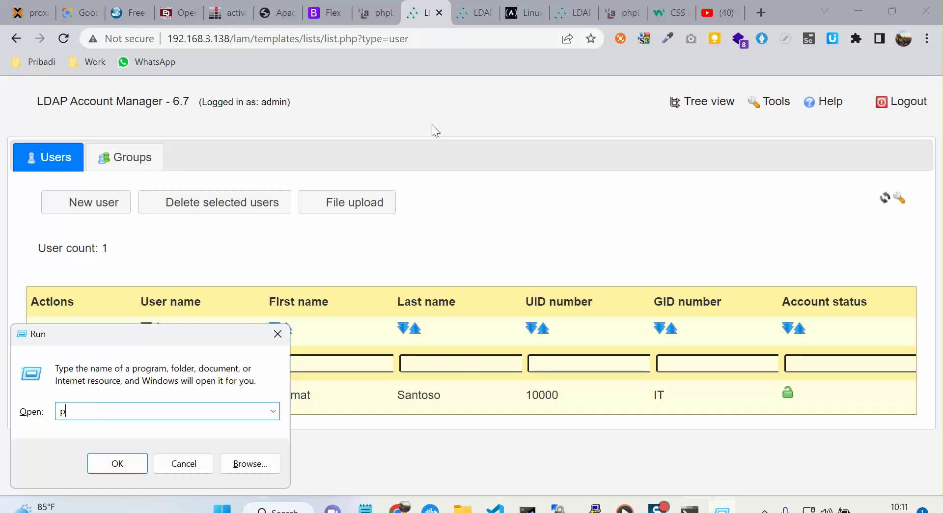
text(utty)
key(Return)
text(192.168.3.136)
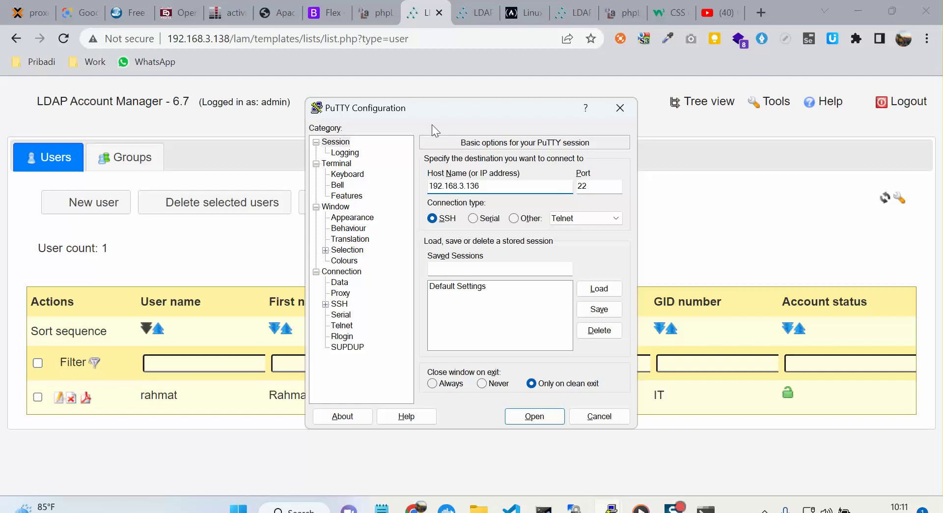
key(Return)
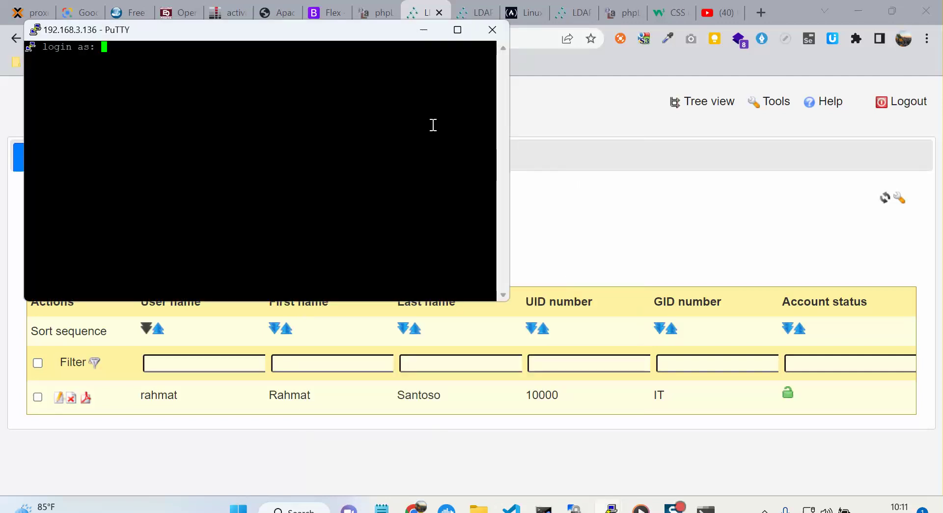
Log in with the new LDAP user's name and password.
text(rahmat)
key(Return)
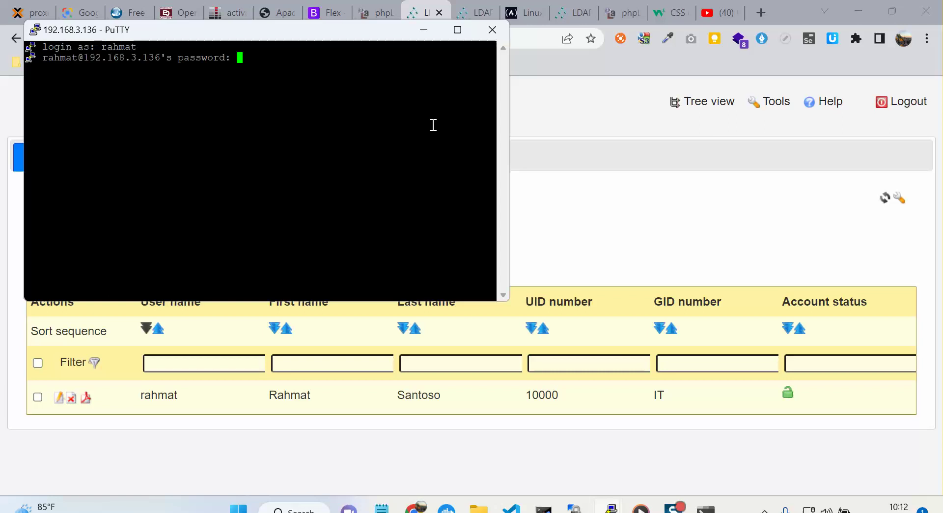
key(Return)
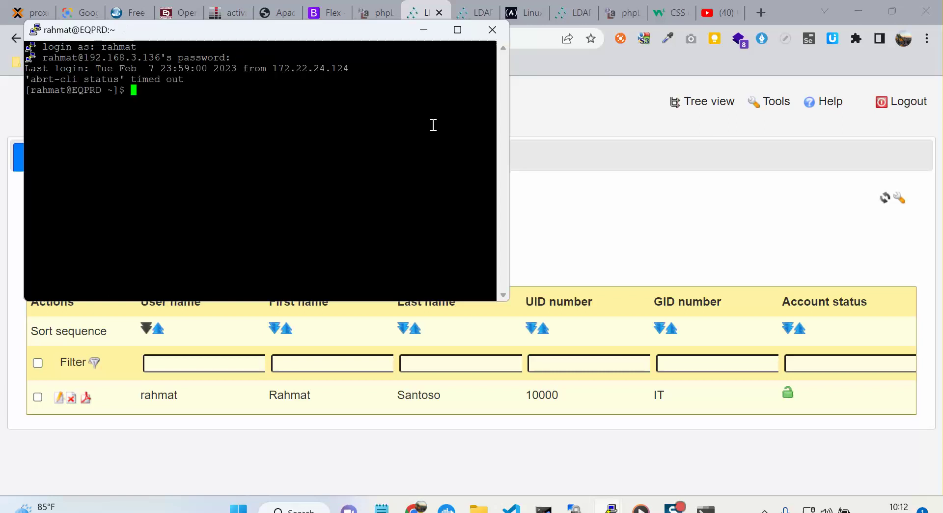